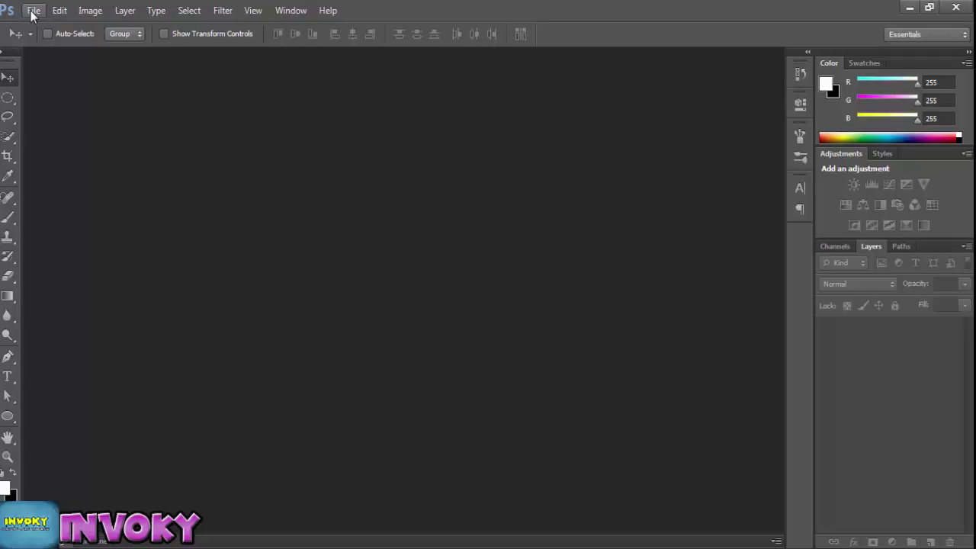
Step: Open the yellow maple leaf photo -892665330.jpg from the Autumn Leaves folder
click(34, 11)
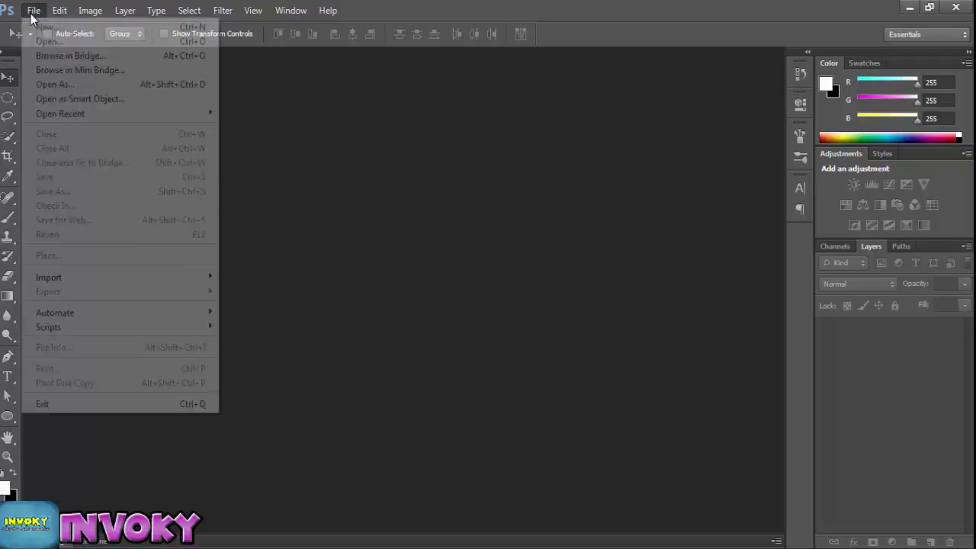
click(65, 42)
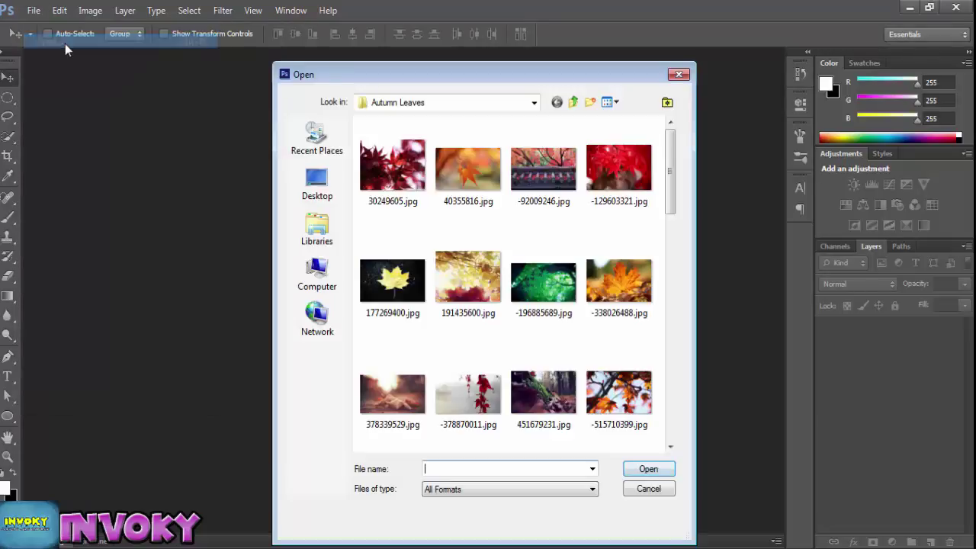
click(531, 385)
key(Down)
key(Down)
key(Down)
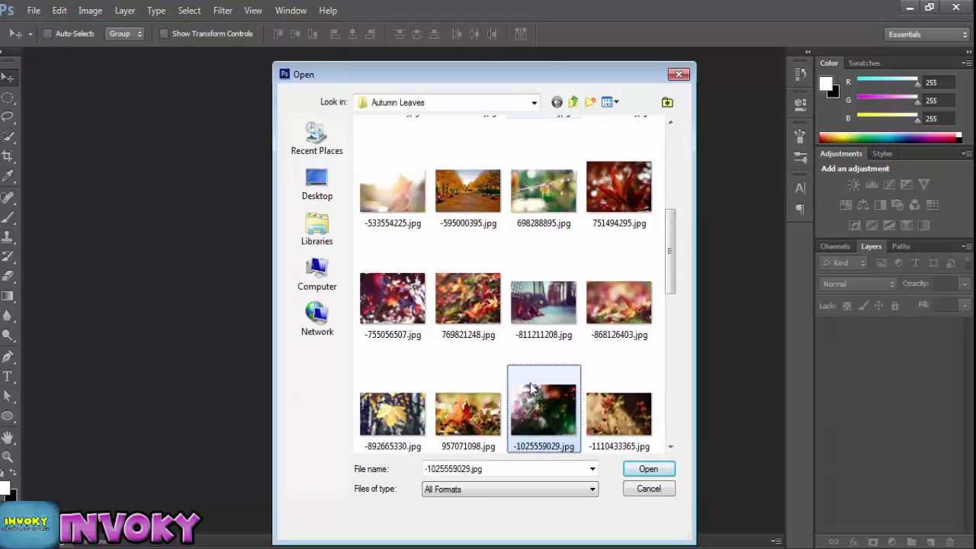
key(Down)
key(Down)
key(Down)
key(Up)
key(Up)
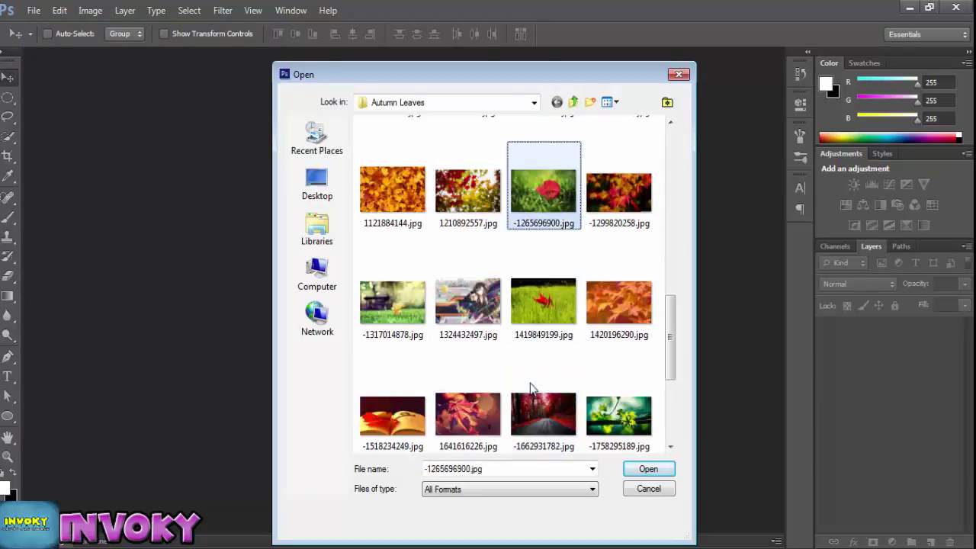
key(Up)
key(Up)
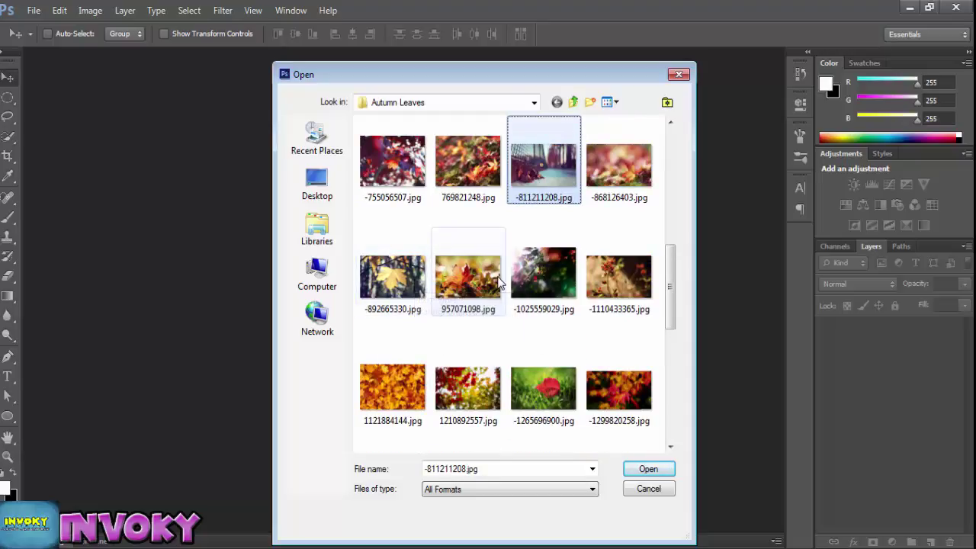
key(Up)
key(Down)
double_click(398, 350)
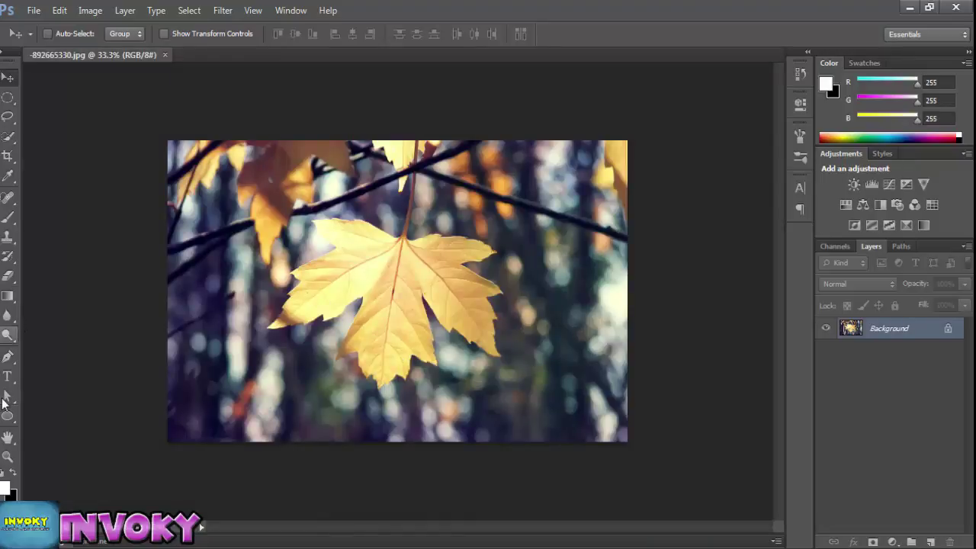
Step: Add a new layer and draw a small circular marquee selection on the left lobe of the yellow leaf
click(930, 542)
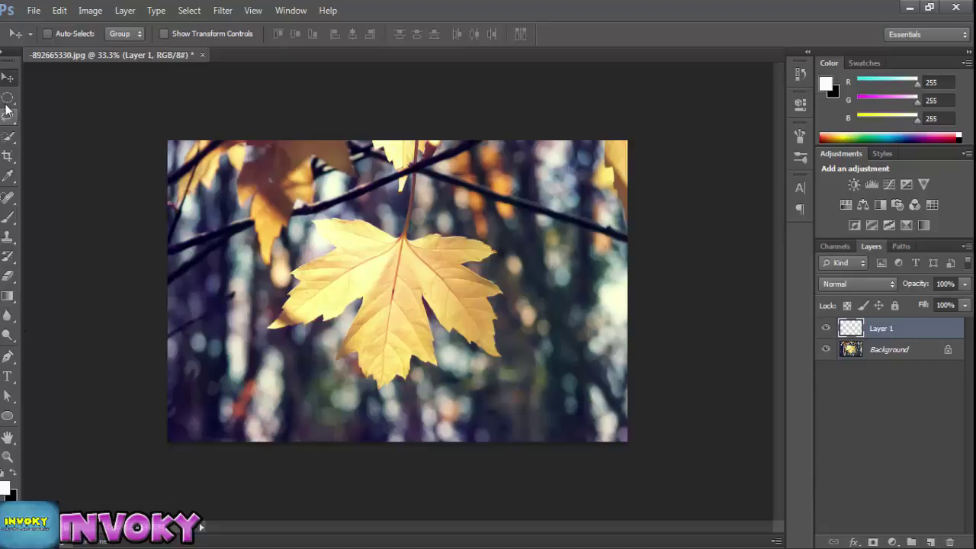
click(7, 98)
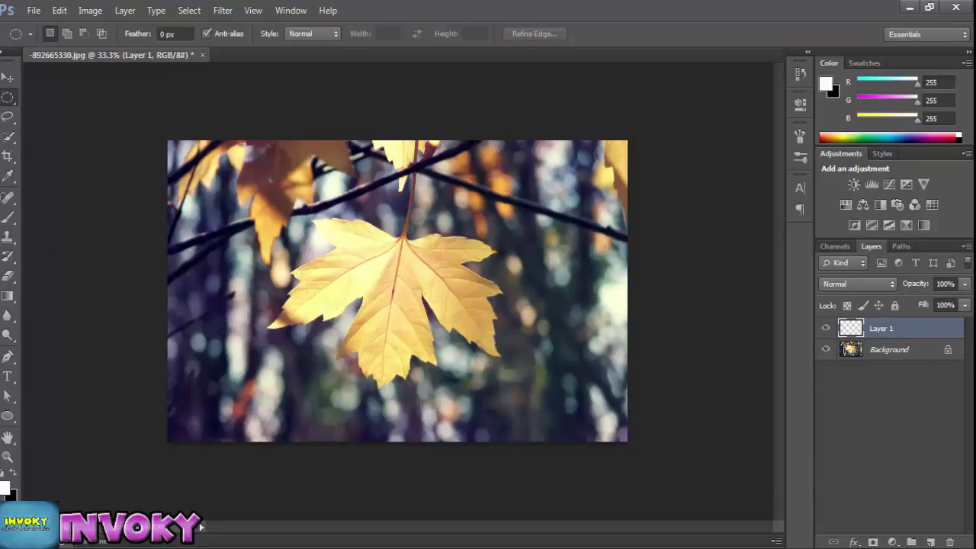
click(8, 77)
click(6, 96)
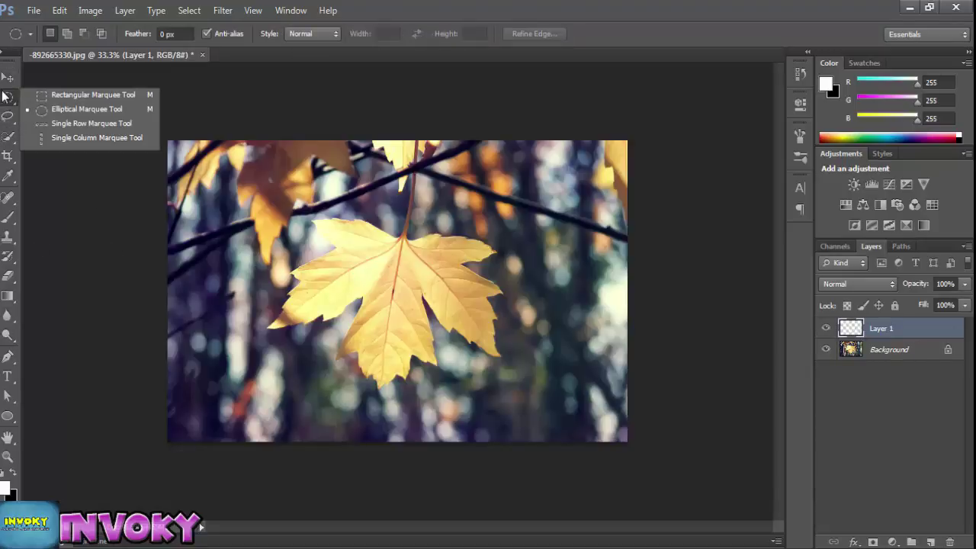
click(104, 109)
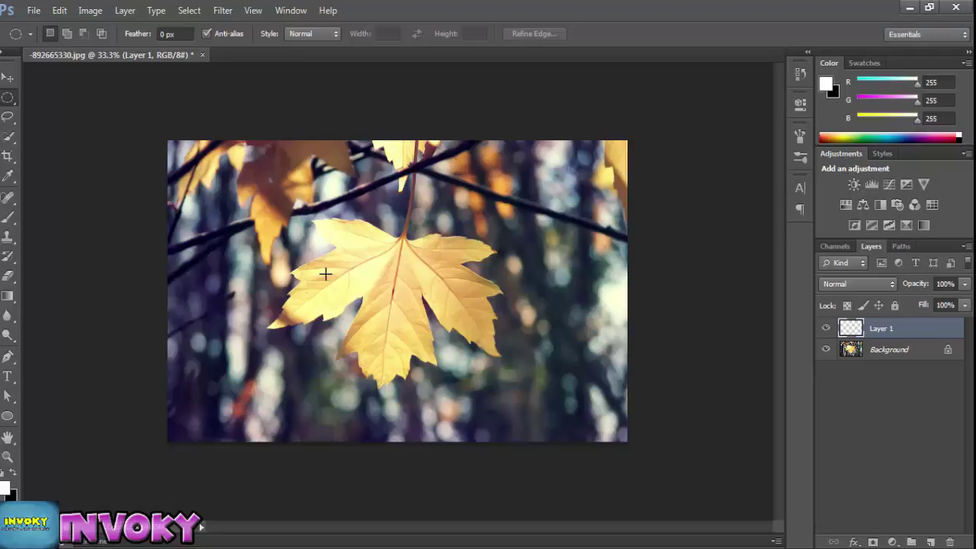
drag(324, 273, 346, 301)
Step: Fill the circular selection with a diagonal Black, White linear gradient and clear the selection
click(7, 297)
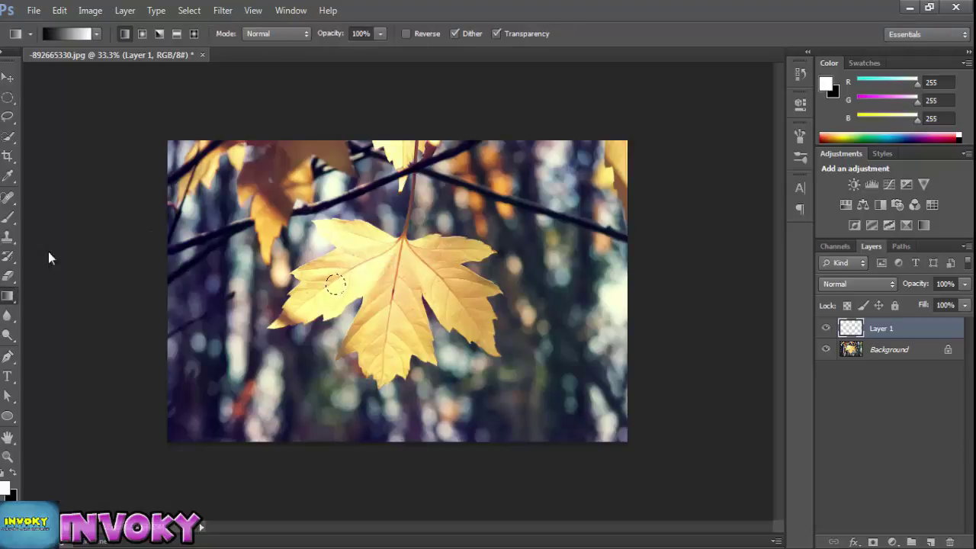
click(85, 34)
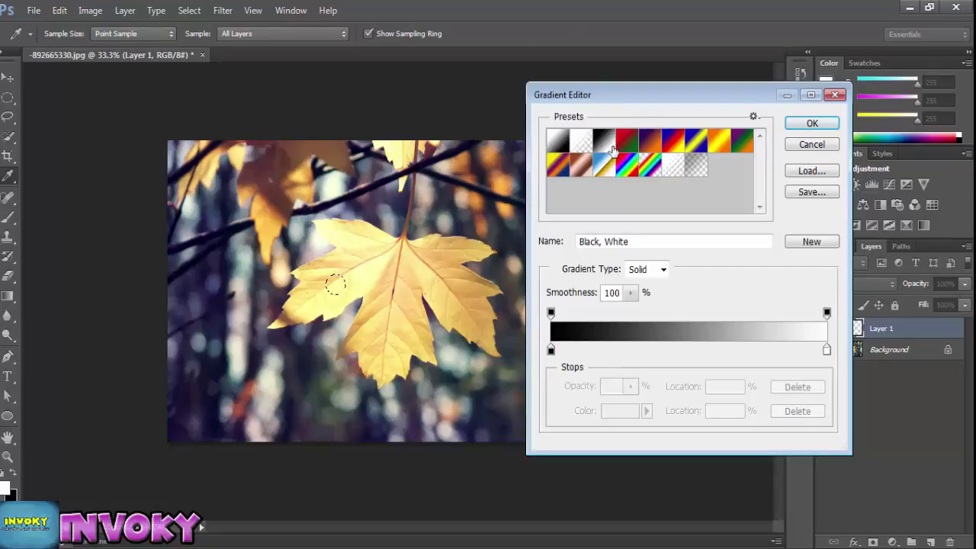
key(Return)
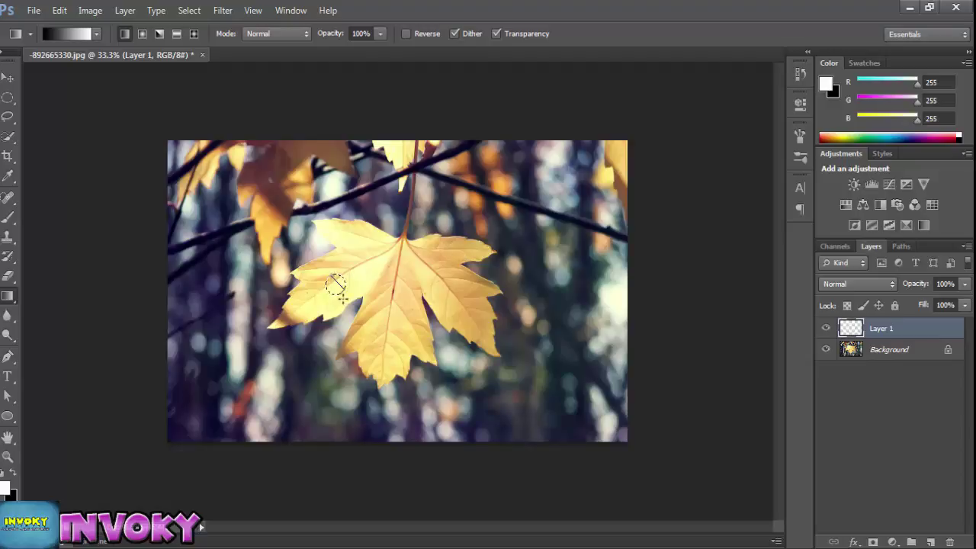
click(336, 285)
click(9, 77)
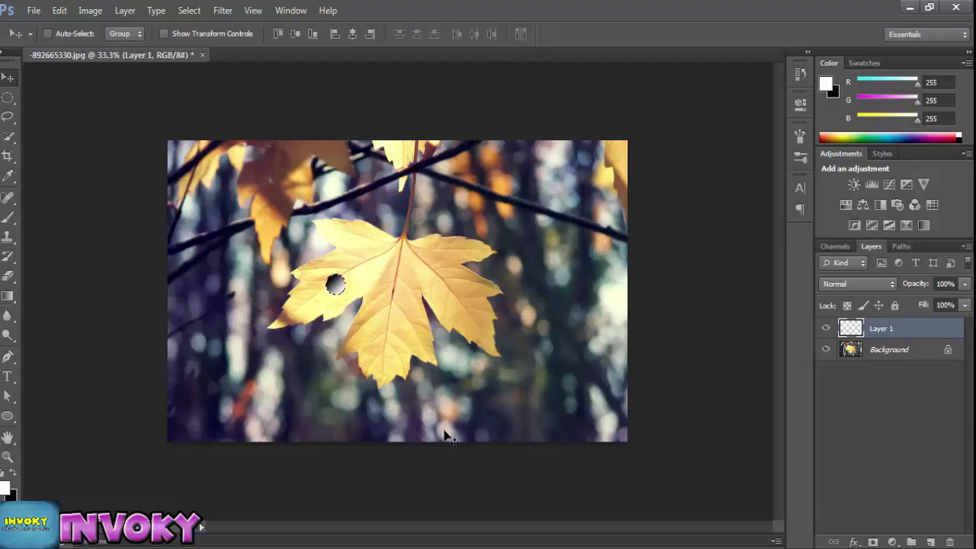
key(ctrl+d)
Step: Set Layer 1's blend mode to Overlay and add an Inner Shadow effect to it
click(881, 284)
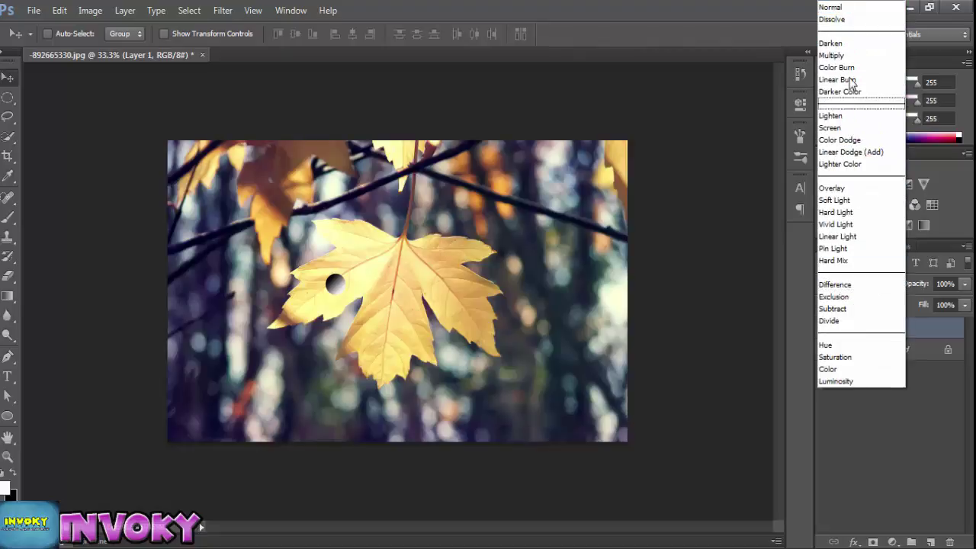
click(839, 190)
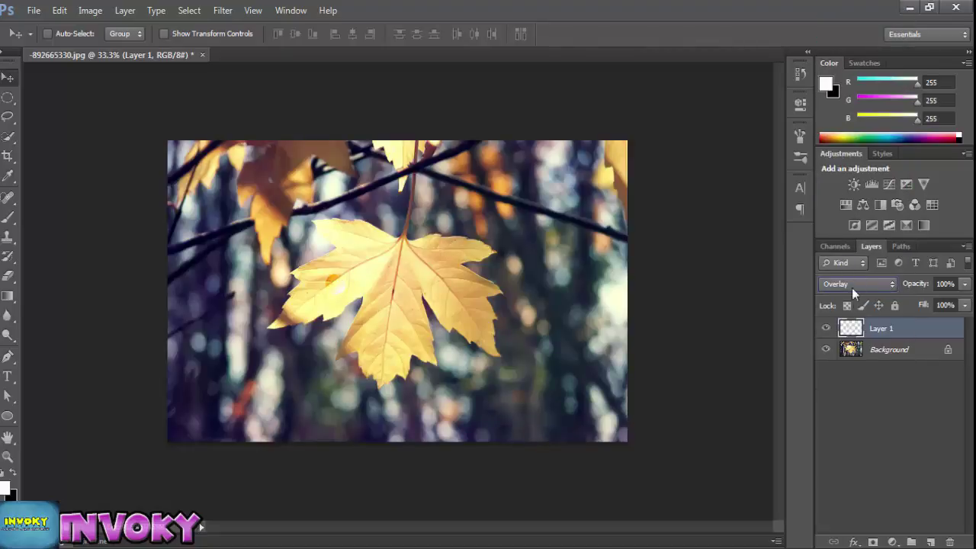
double_click(851, 336)
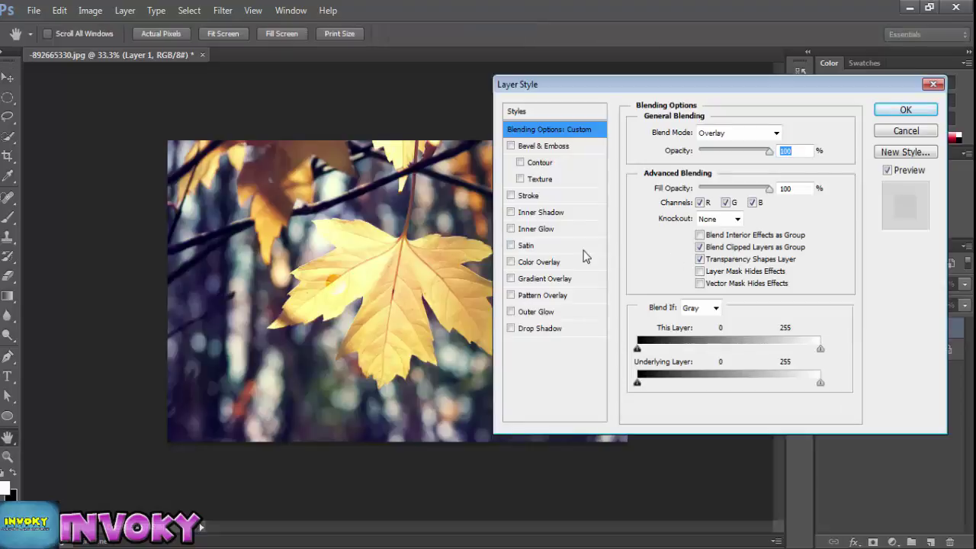
click(511, 212)
click(538, 213)
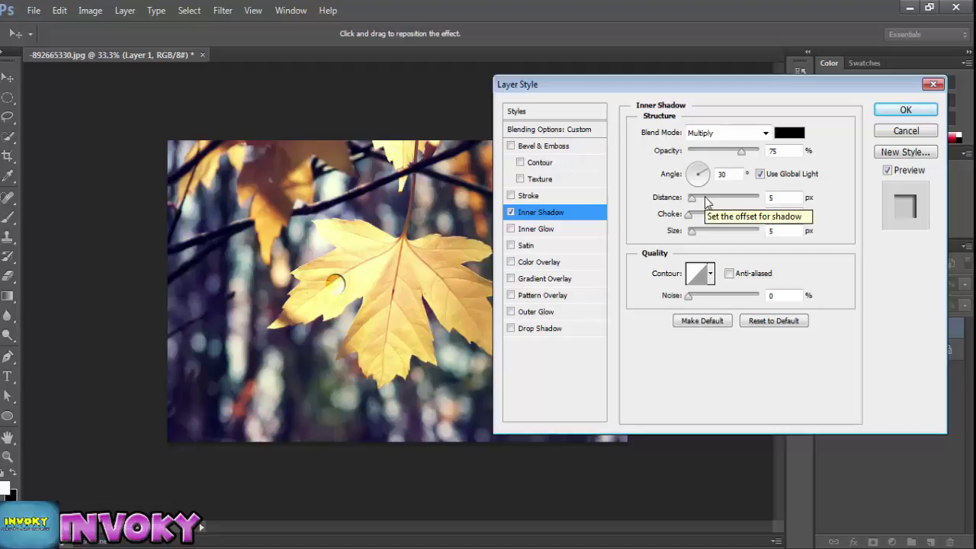
Step: Set the inner shadow's blend mode to Linear Burn and its opacity to 40%
click(733, 132)
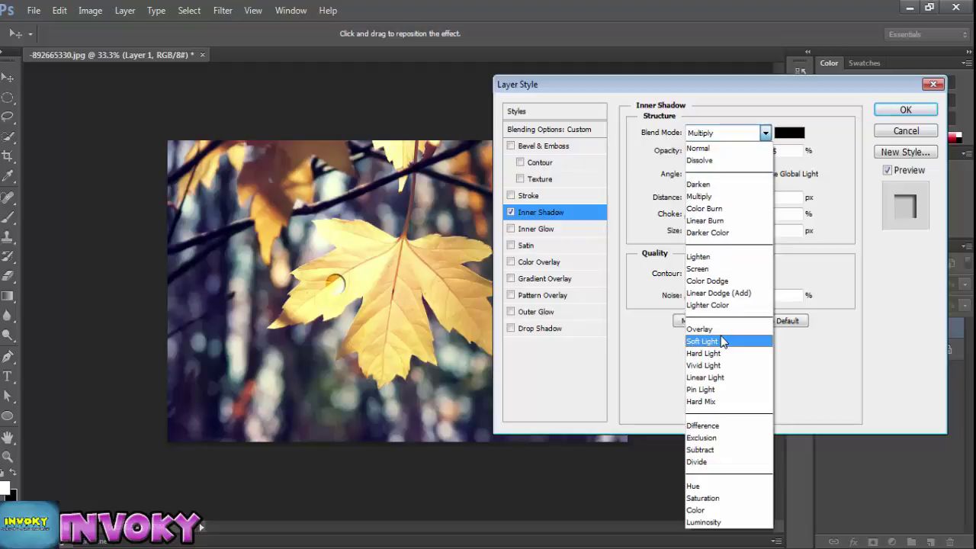
click(714, 221)
click(775, 150)
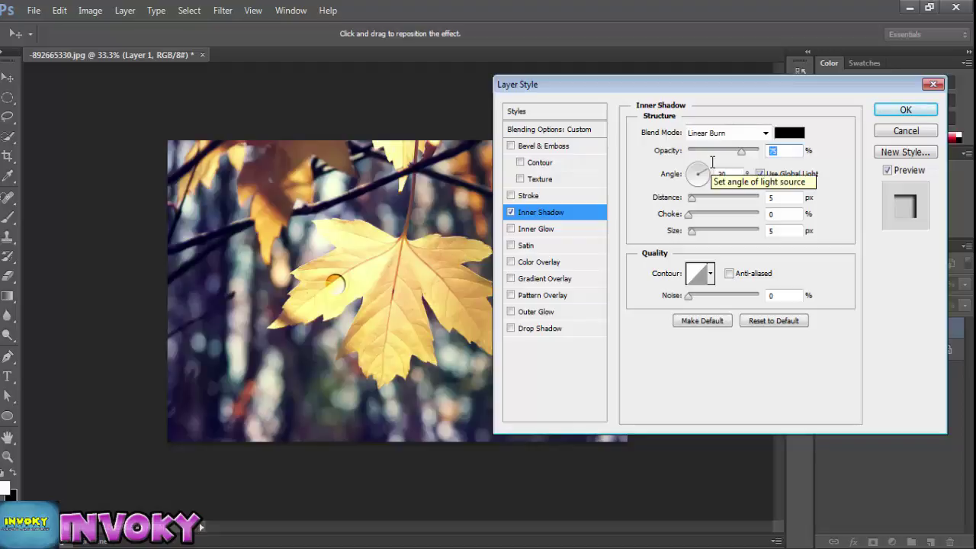
text(40)
key(Tab)
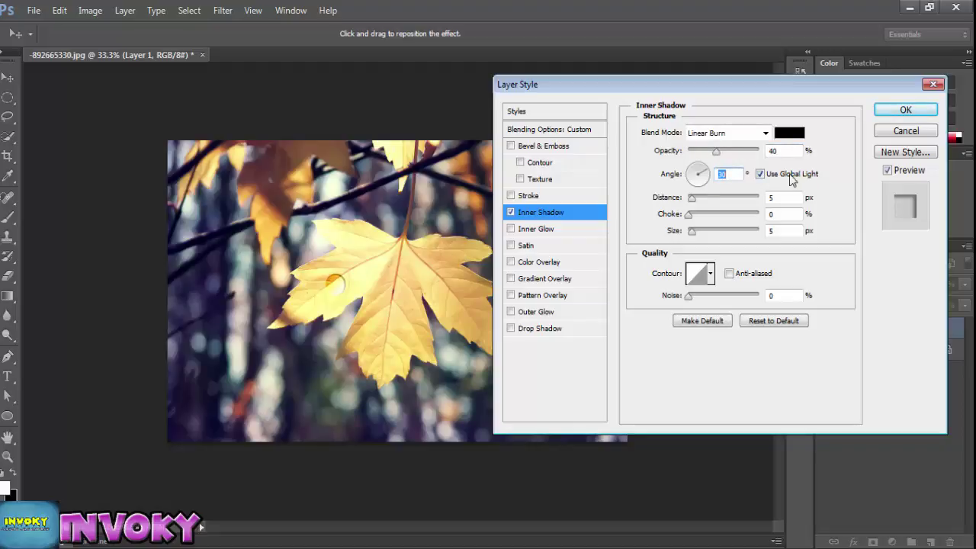
Step: Turn off global light for the inner shadow and set its angle to 30° and distance to 2 px
click(759, 174)
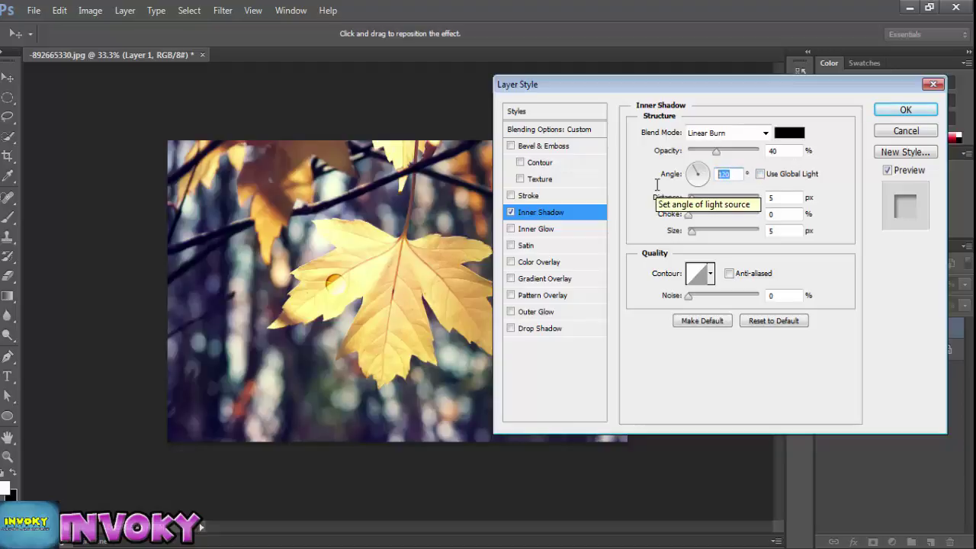
text(30)
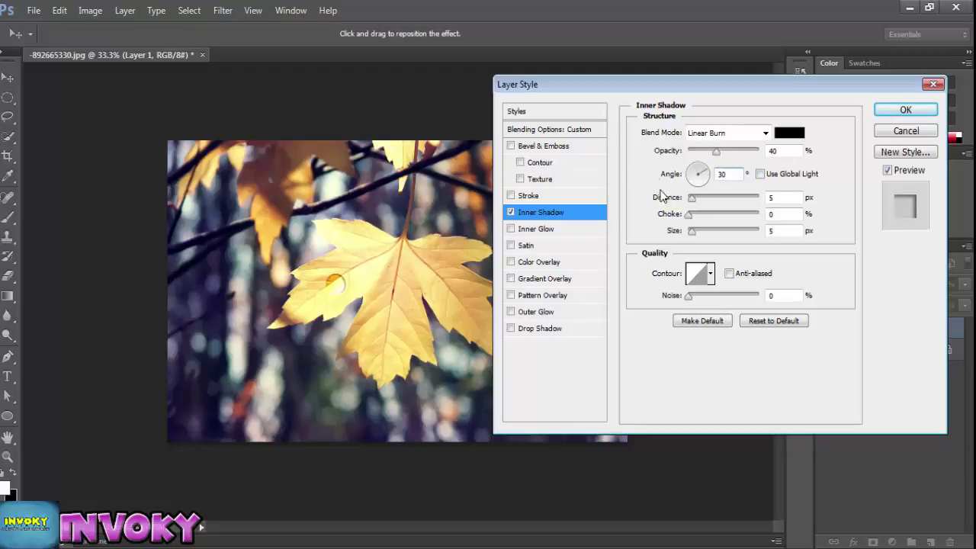
drag(778, 198, 718, 189)
text(2)
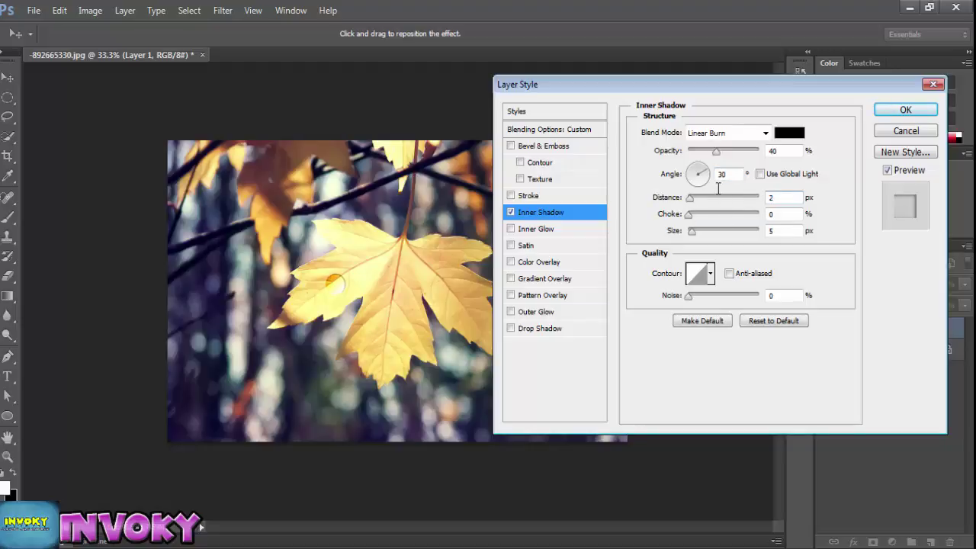
drag(793, 231, 744, 246)
Step: Add a Drop Shadow effect to the gradient circle with Linear Burn blending and 30% opacity
click(511, 328)
click(542, 331)
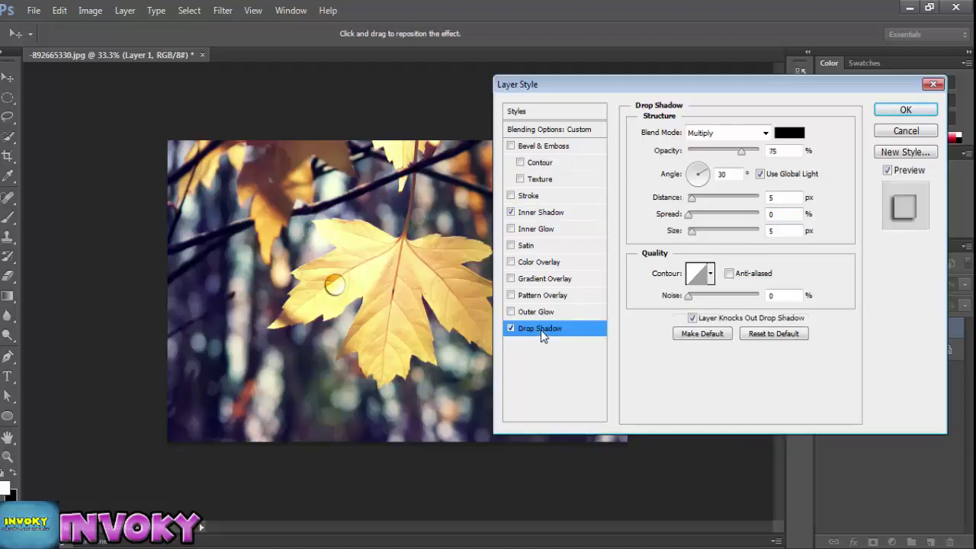
click(764, 134)
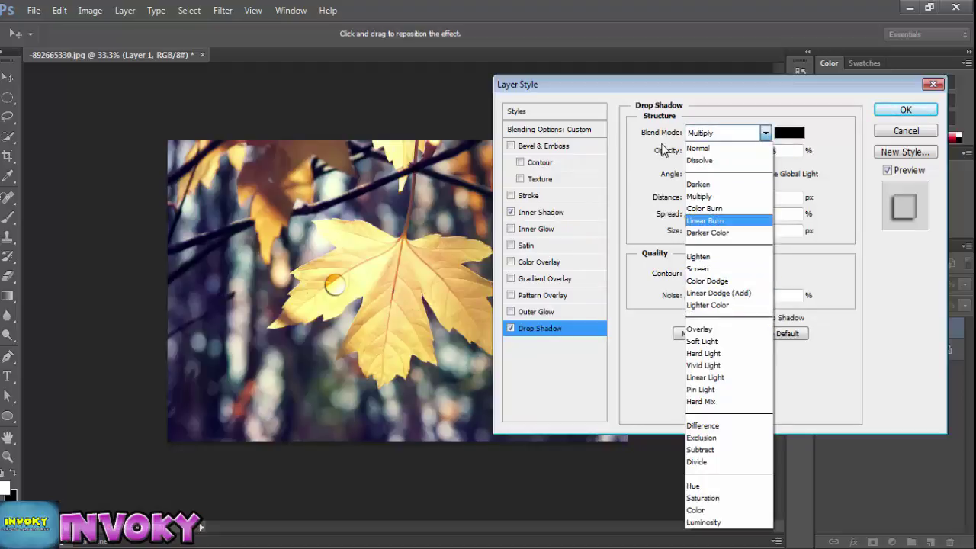
click(716, 221)
key(Tab)
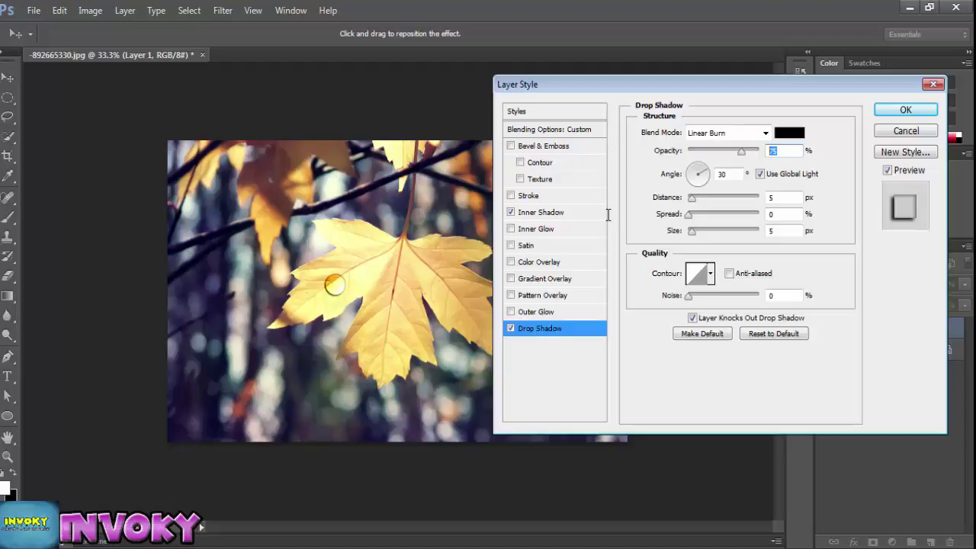
text(30)
key(Tab)
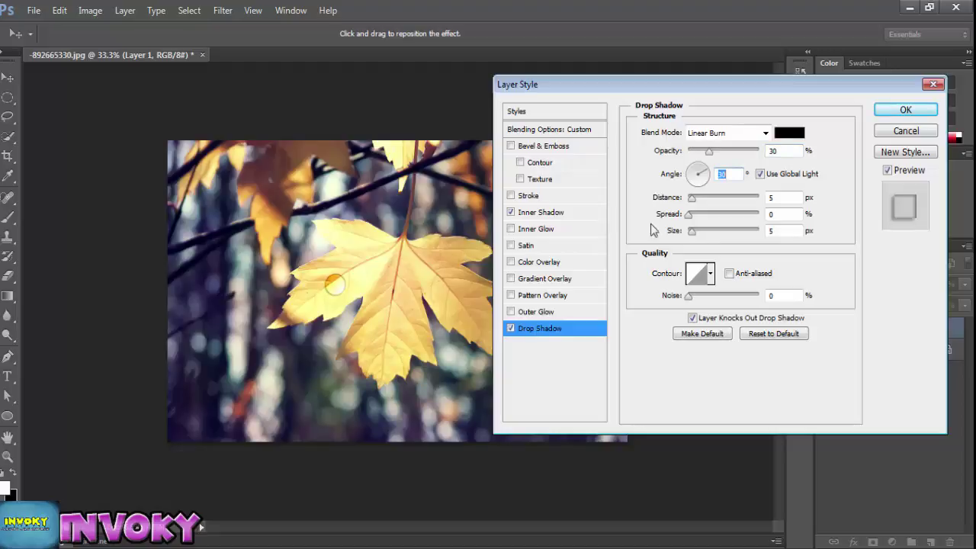
Step: Turn off global light for the drop shadow, set angle 127°, distance 10 px and size 14 px, and apply the layer style
click(760, 173)
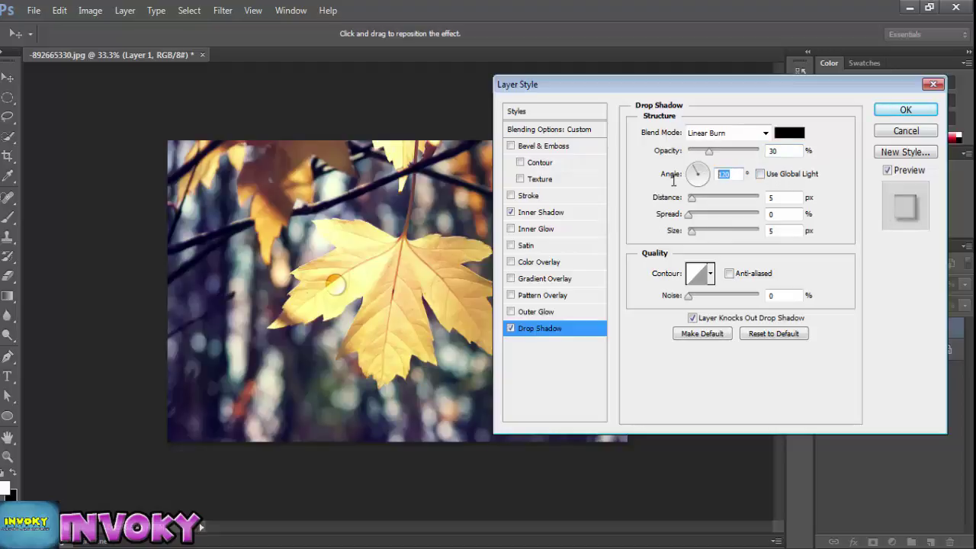
text(127)
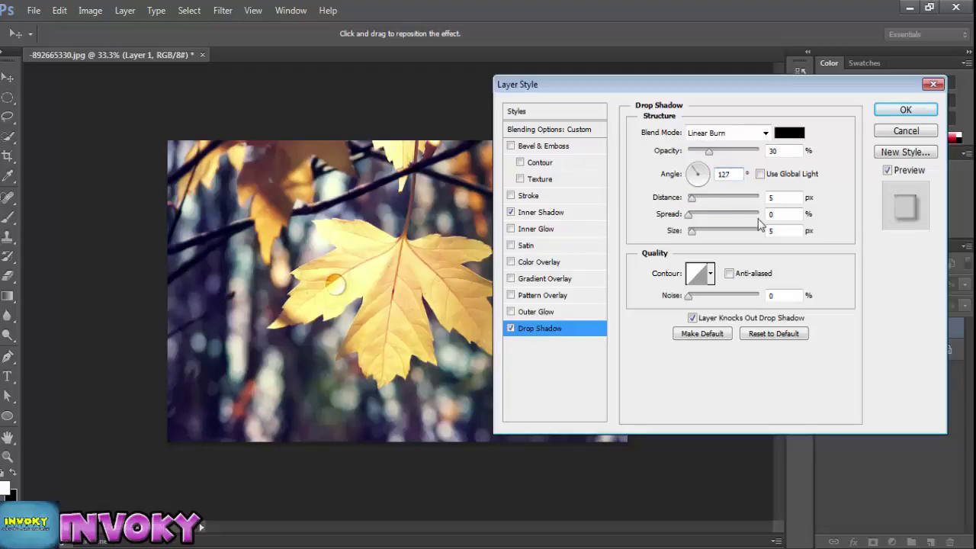
key(Tab)
text(10)
key(Tab)
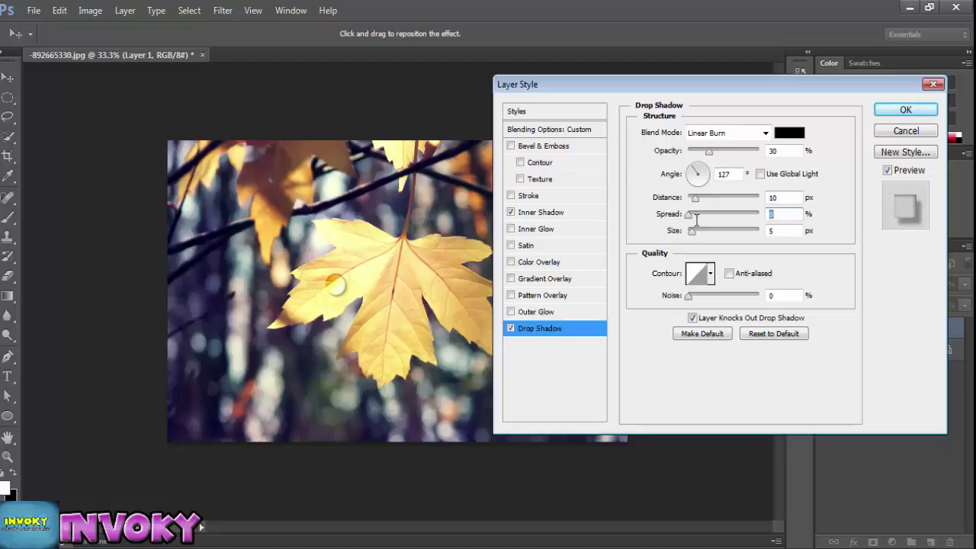
key(Tab)
text(14)
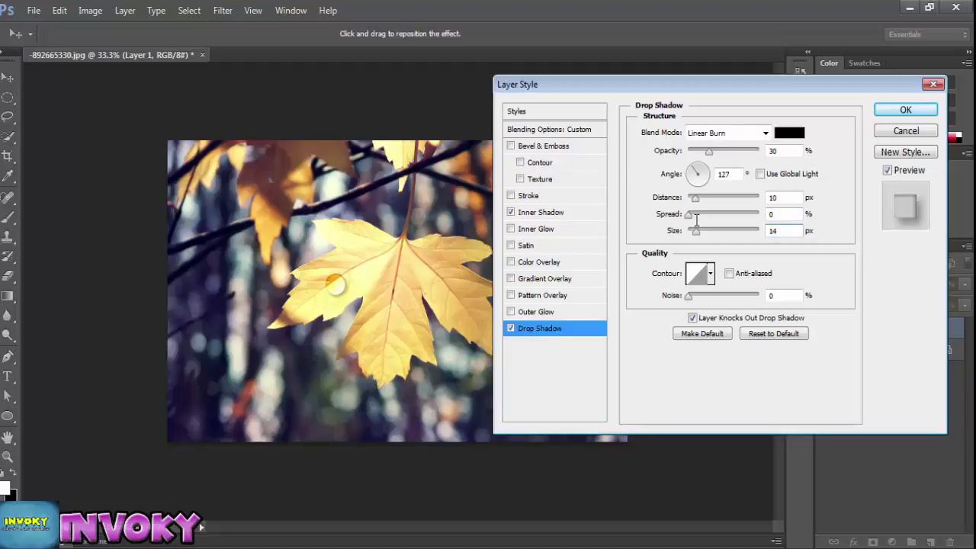
key(Return)
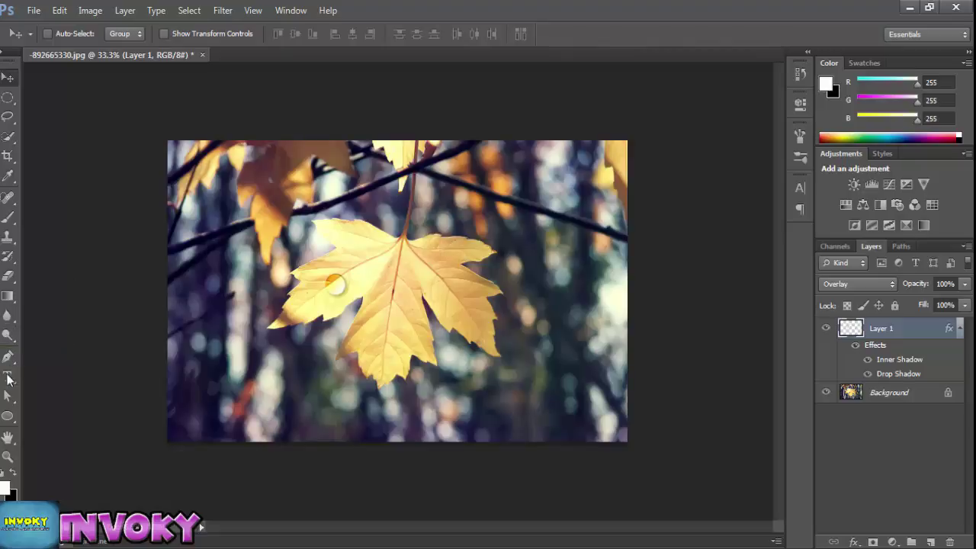
Step: Choose the Brush tool and set its hardness to 90%
click(7, 198)
click(7, 216)
click(64, 35)
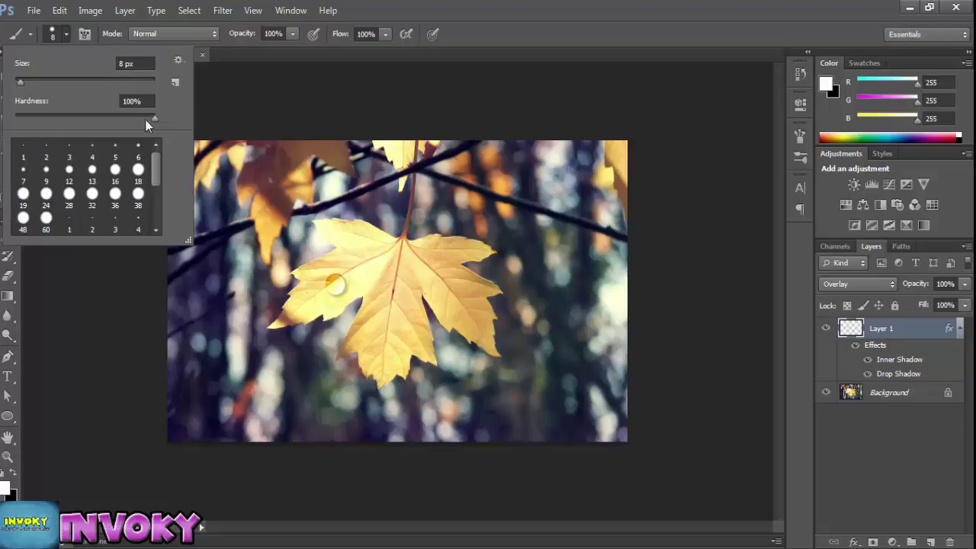
click(136, 100)
text(90)
key(Return)
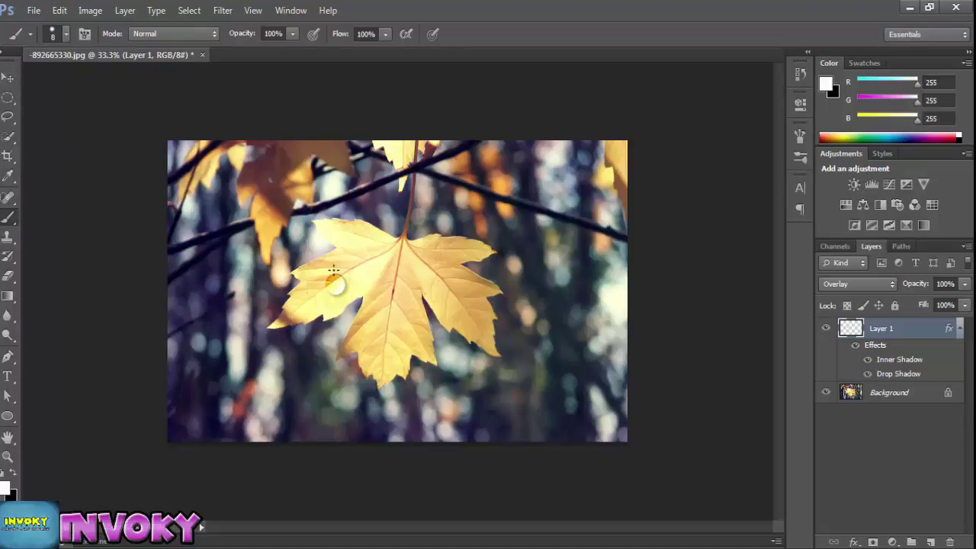
key(ctrl+plus)
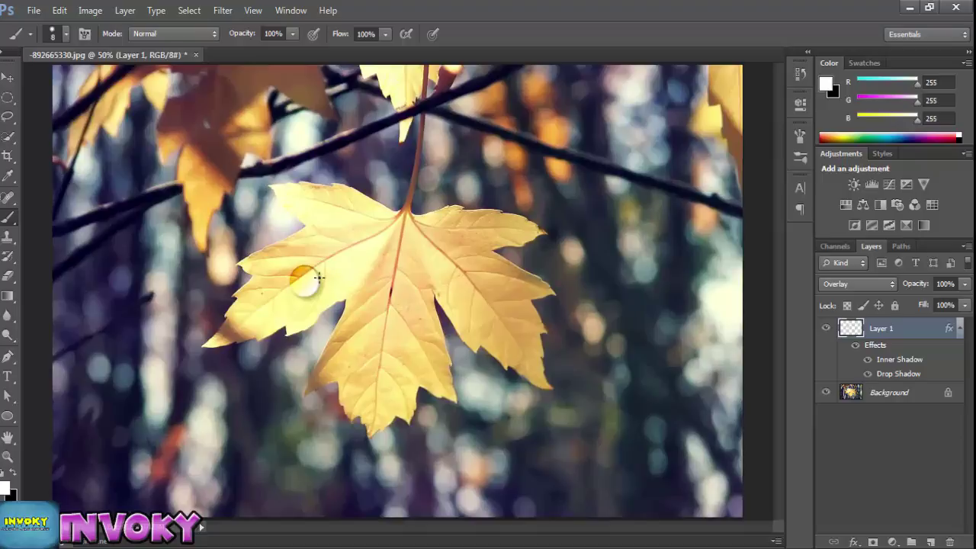
key(ctrl+plus)
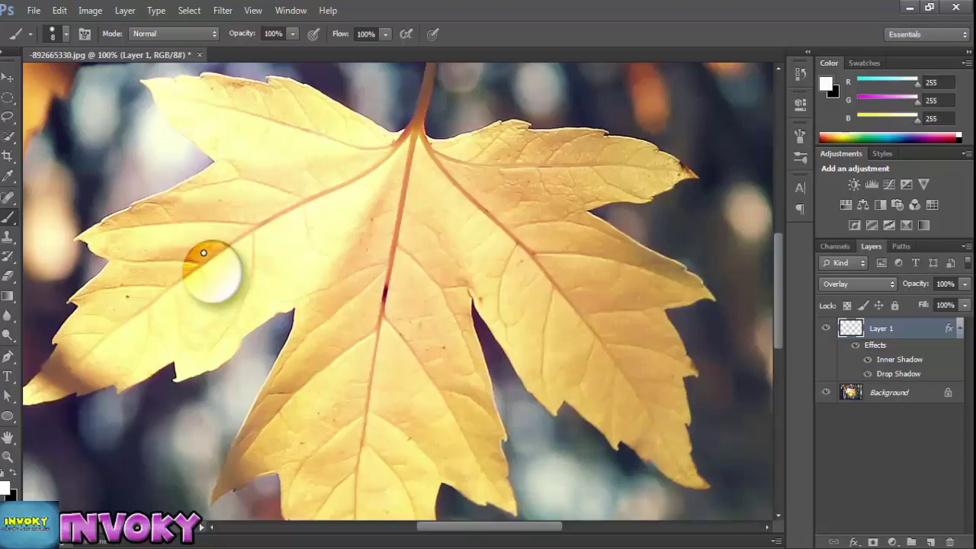
click(9, 77)
key(ctrl+minus)
key(ctrl+minus)
key(ctrl+minus)
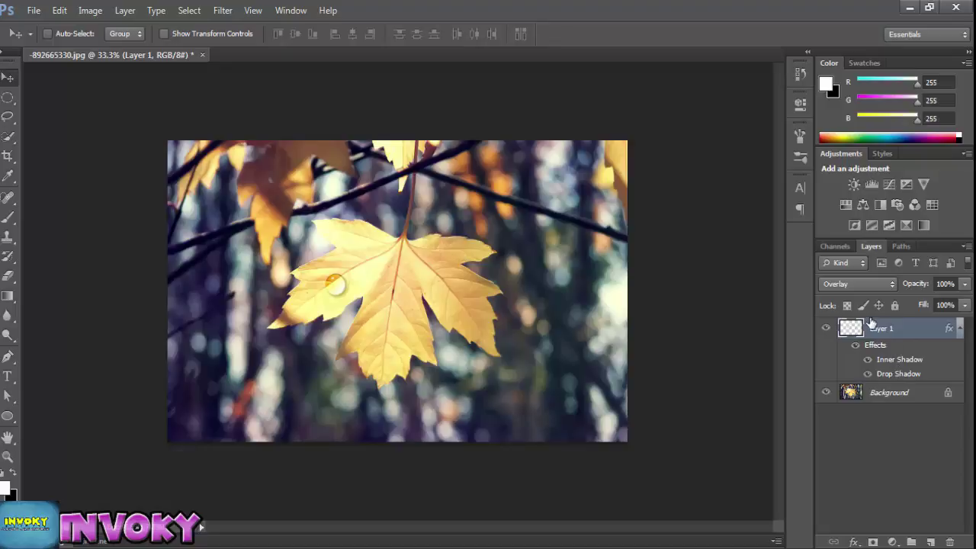
Step: Create a new layer above the gradient circle and paint a small white highlight dot on the droplet's orange upper part
click(938, 543)
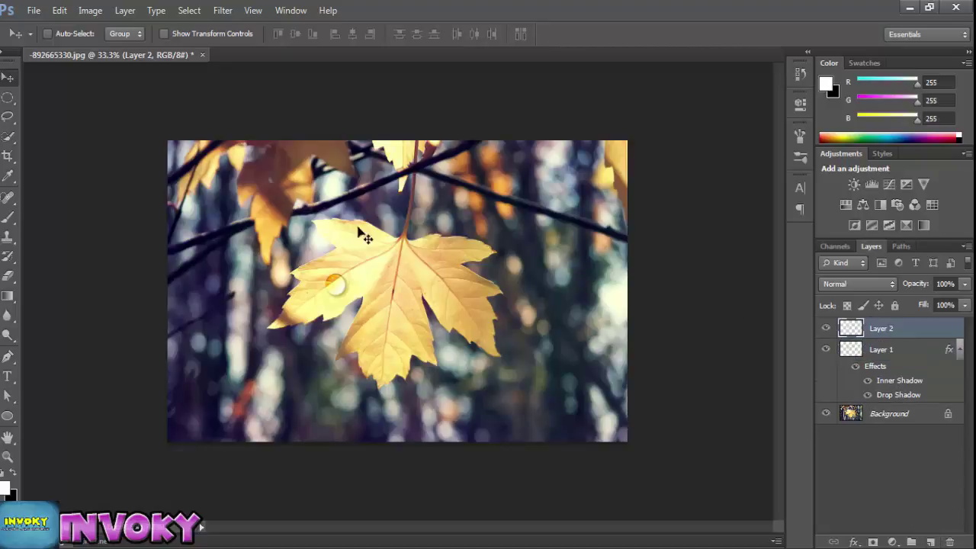
click(7, 216)
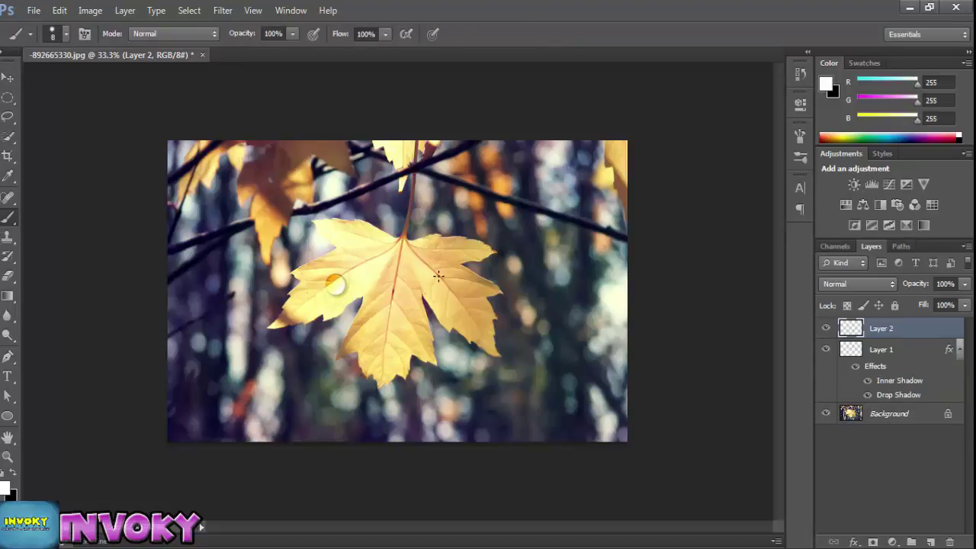
key(ctrl+plus)
key(ctrl+plus)
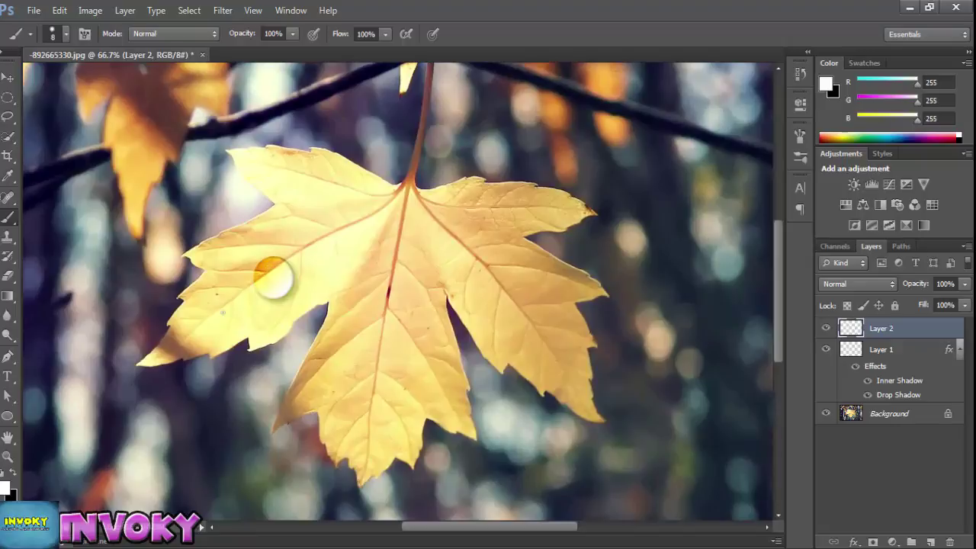
key(ctrl+plus)
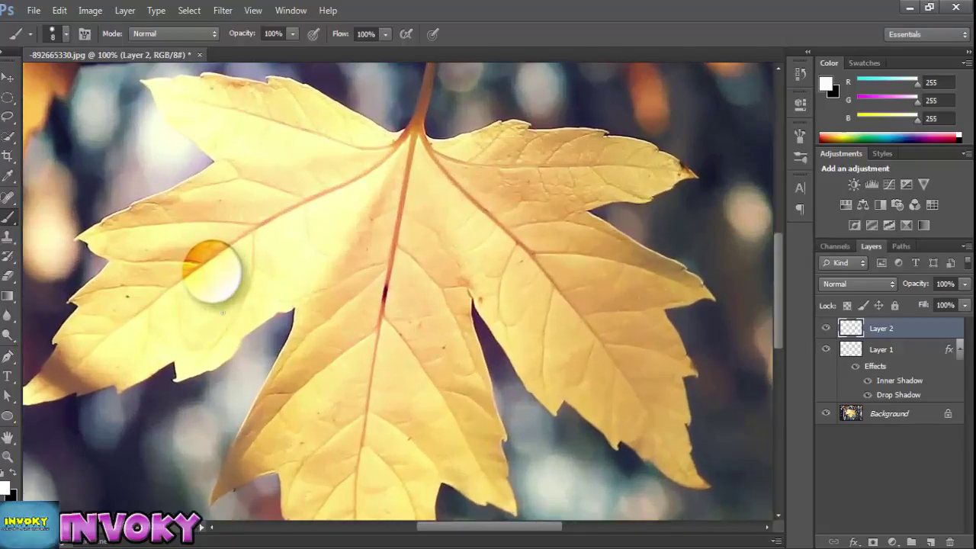
click(203, 254)
key(ctrl+minus)
key(ctrl+minus)
key(ctrl+minus)
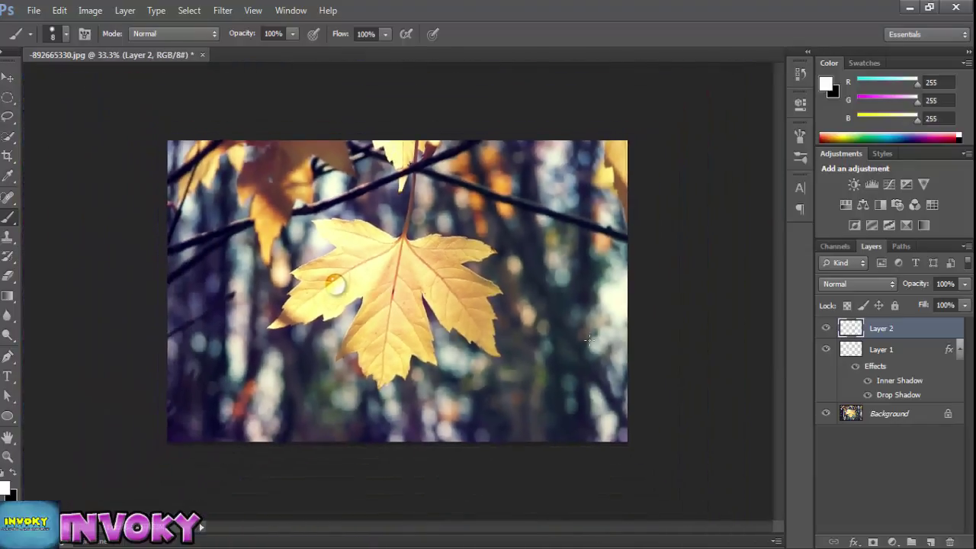
key(ctrl+plus)
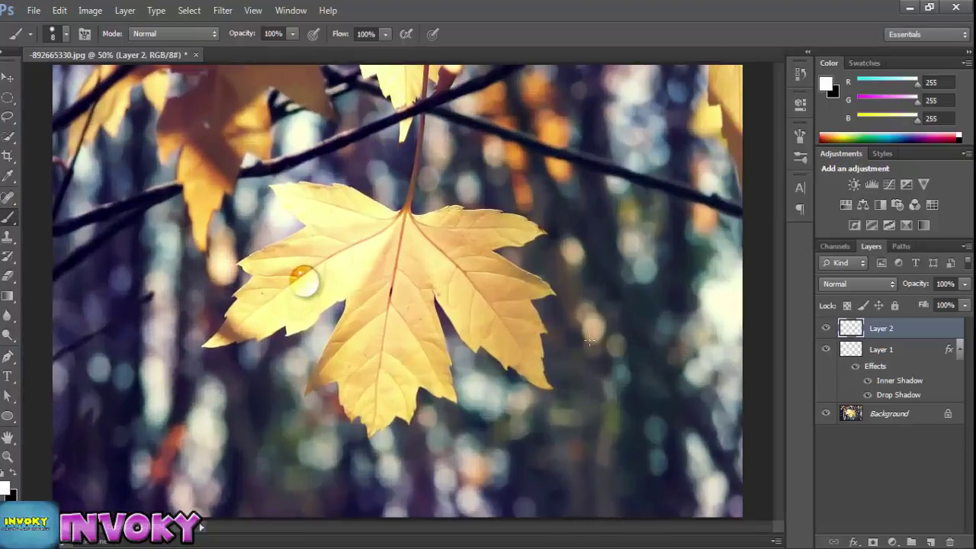
Step: Group the highlight layer and the gradient circle layer into one droplet group
ctrl+click(854, 349)
shift+click(854, 349)
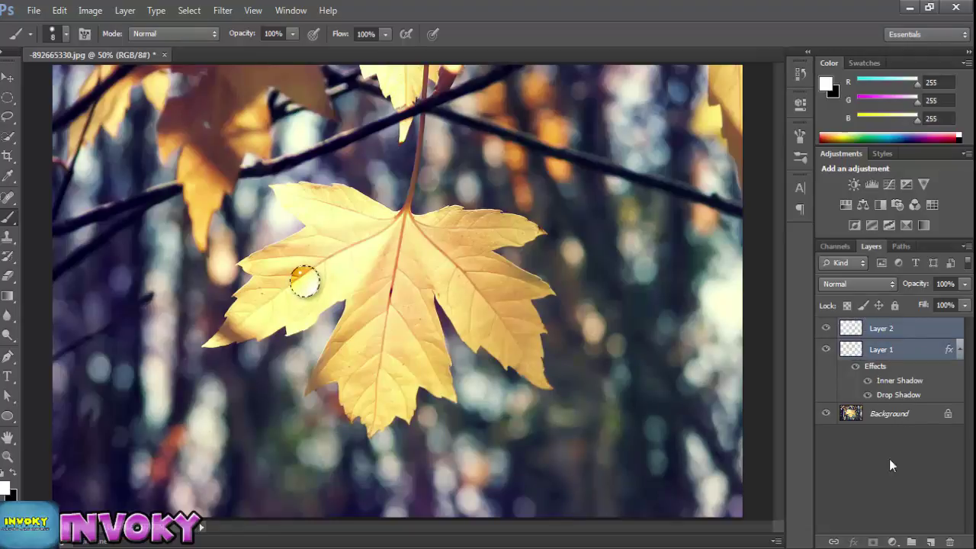
click(915, 543)
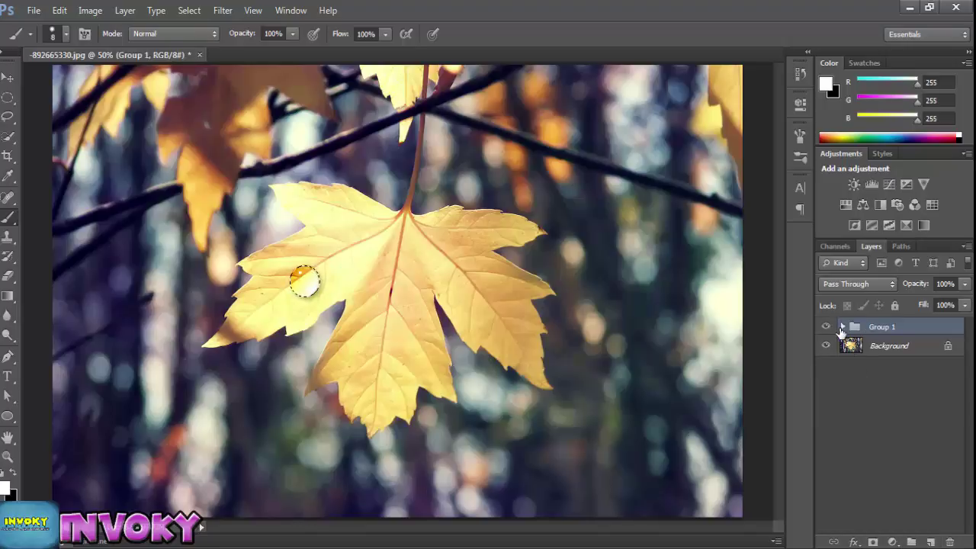
click(843, 327)
click(843, 327)
Step: Duplicate the droplet group and place the copy on the leaf's lower middle lobe
click(856, 326)
key(ctrl+j)
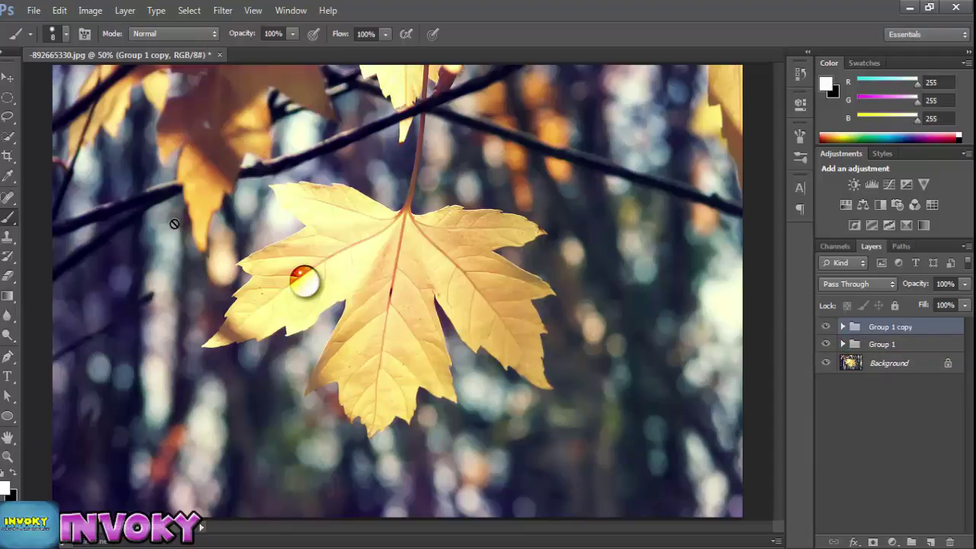
key(v)
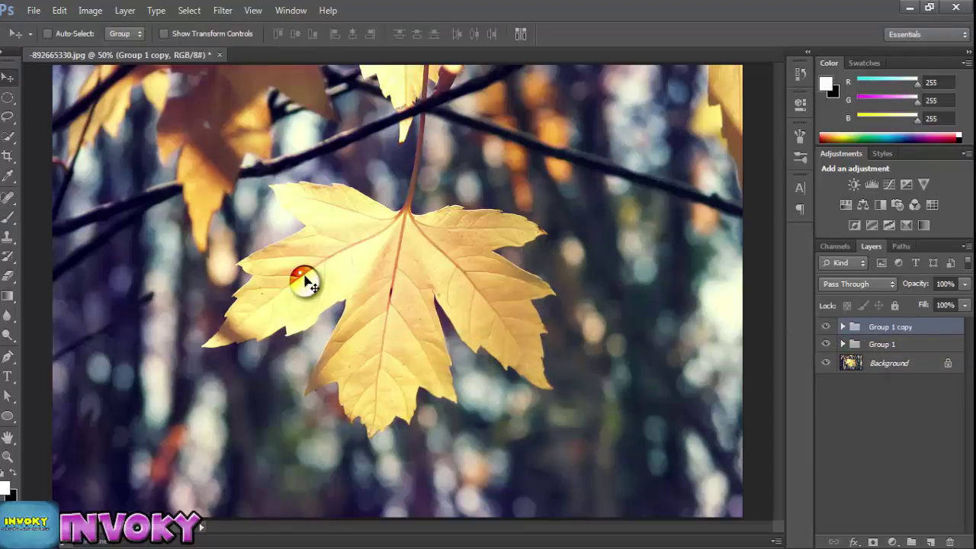
mouse_move(308, 280)
mouse_down()
mouse_move(371, 281)
mouse_move(402, 313)
mouse_up()
key(ctrl+t)
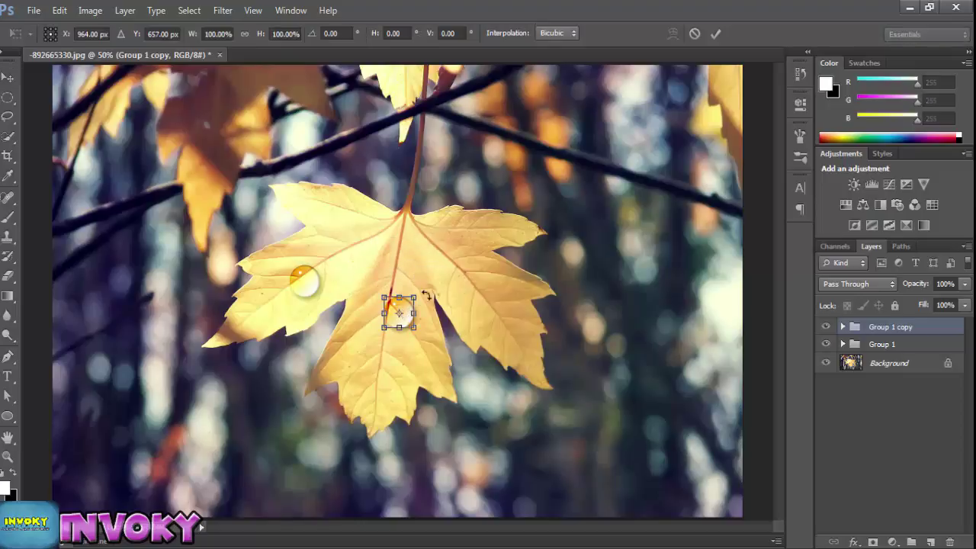
drag(418, 294, 408, 344)
key(Return)
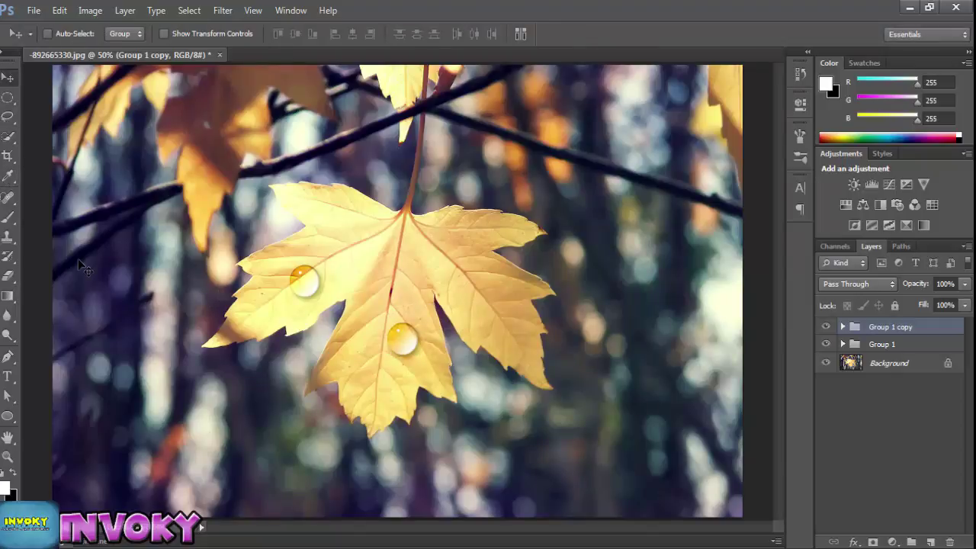
Step: Duplicate the lower droplet, move the copy above it near the leaf's center, and scale it to about 74% width and 68% height
key(ctrl+j)
drag(405, 348, 425, 287)
key(ctrl+t)
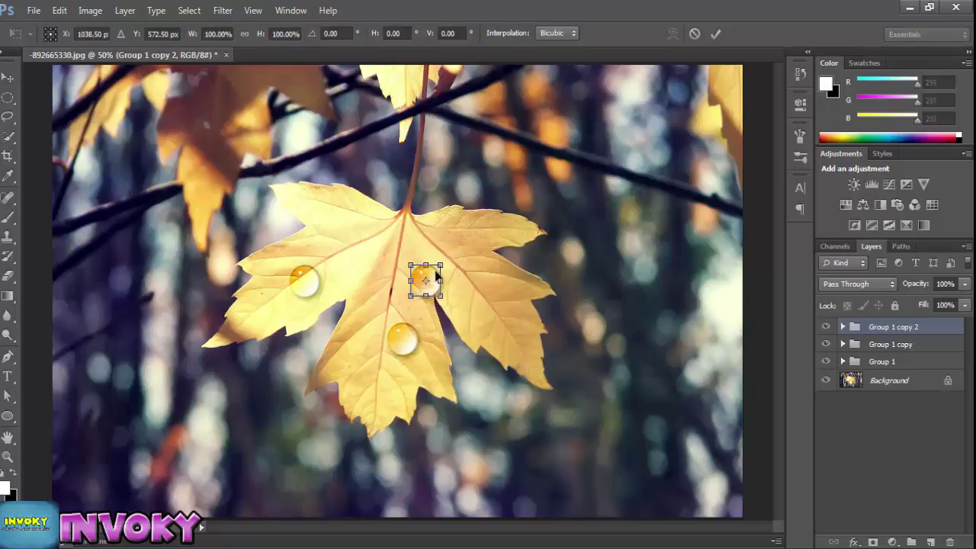
drag(441, 263, 434, 274)
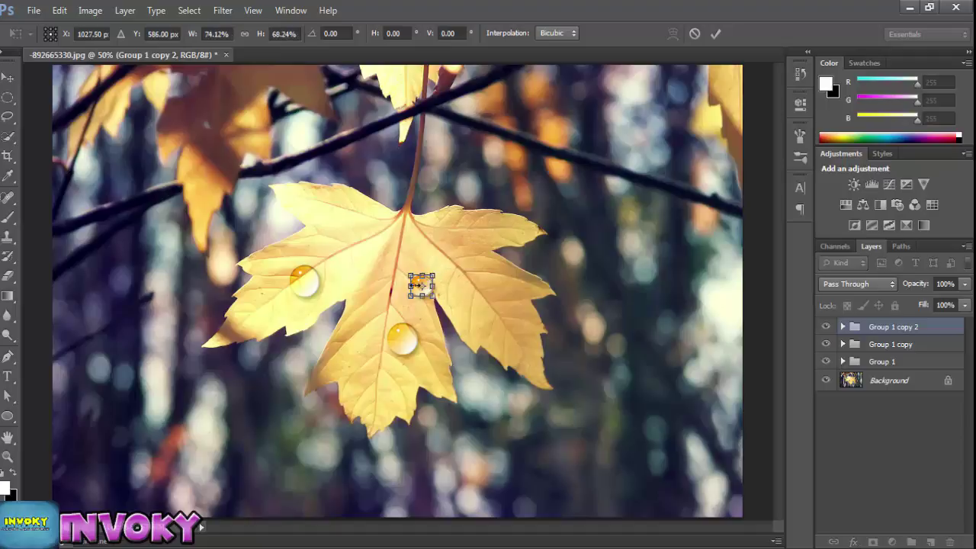
key(Return)
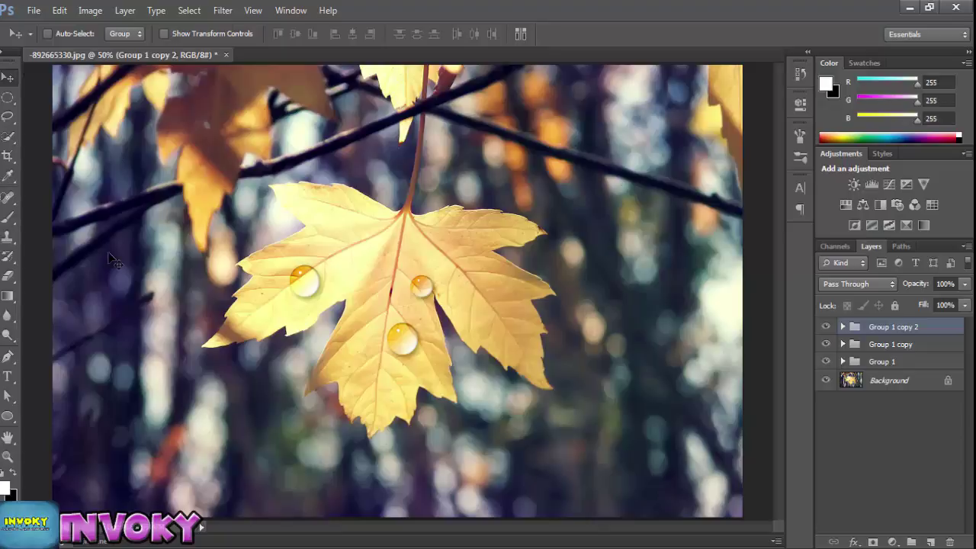
Step: Duplicate the Group 1 copy droplet and place the new copy on the leaf's right lobe
key(j)
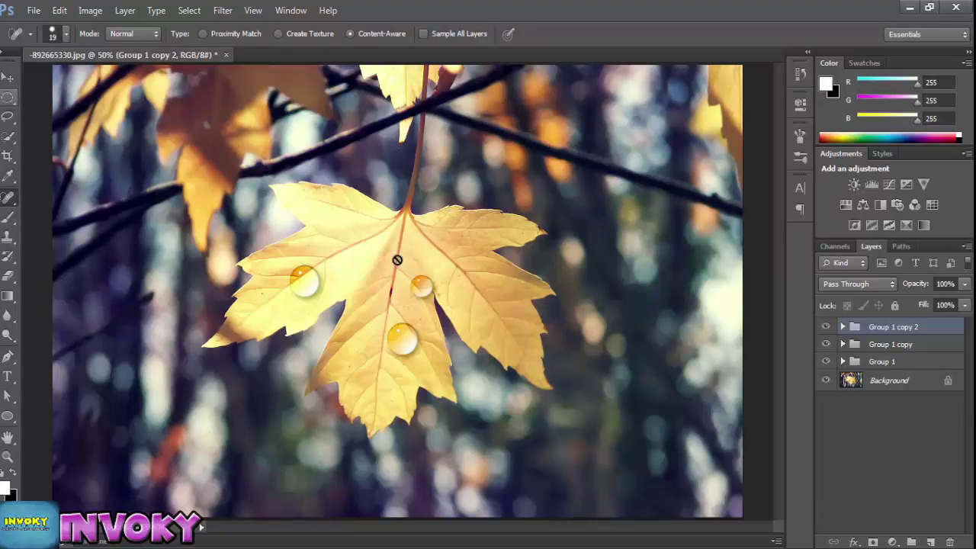
click(8, 77)
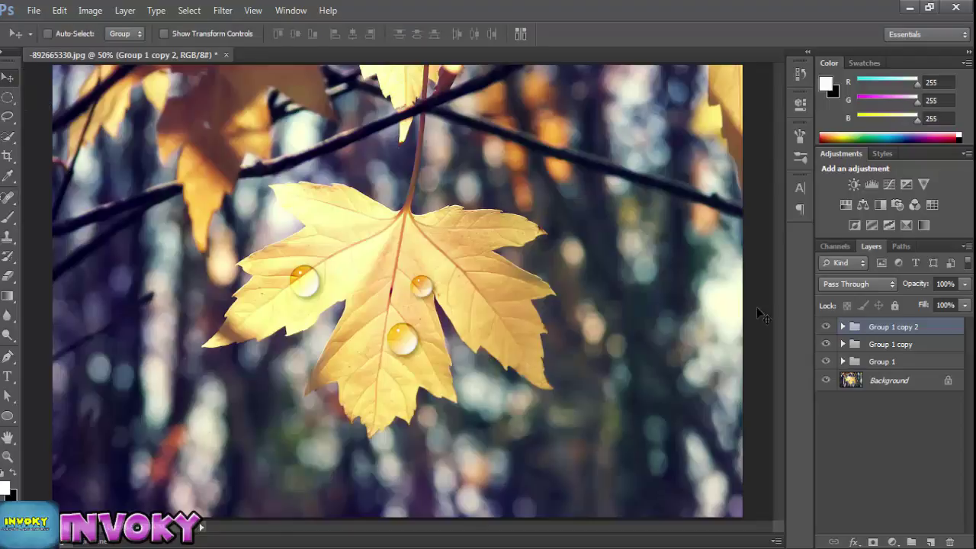
click(882, 344)
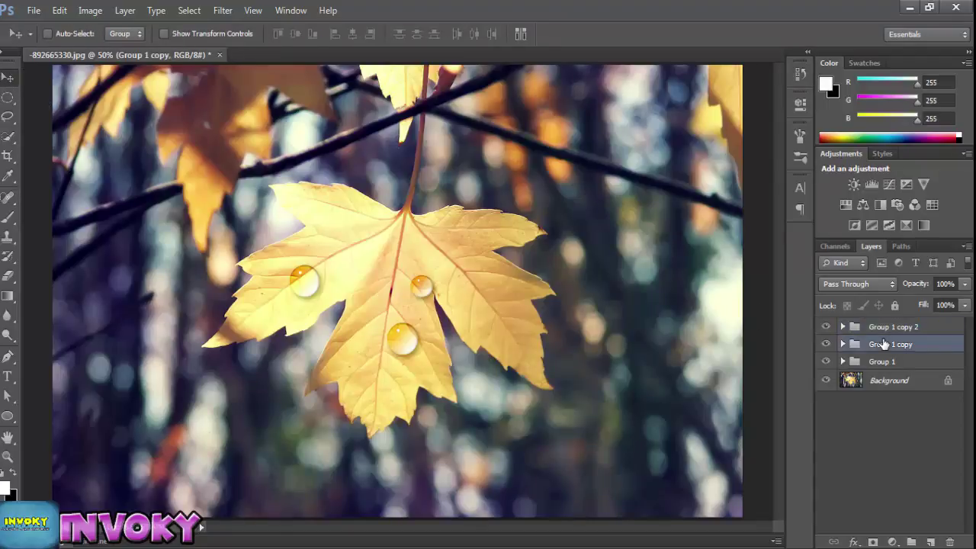
key(j)
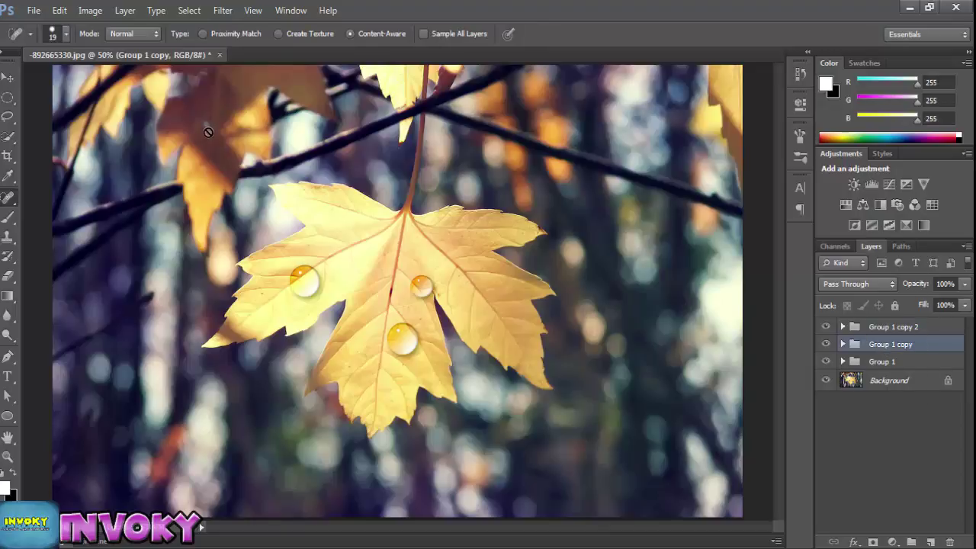
click(7, 80)
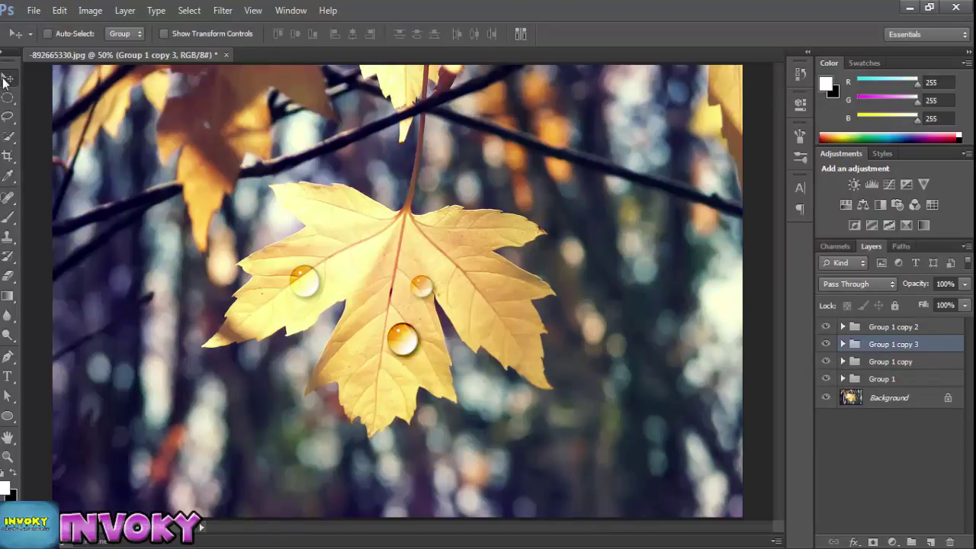
drag(398, 350, 477, 312)
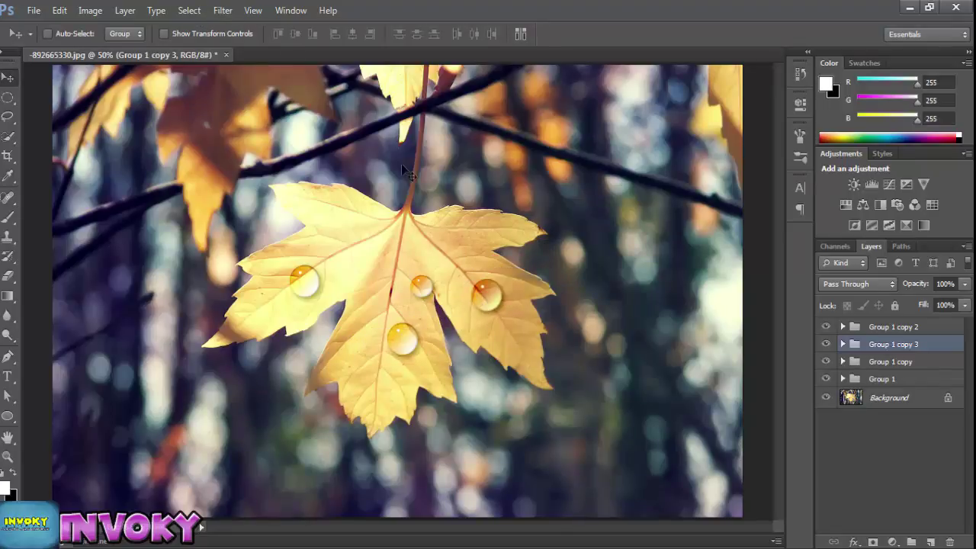
Step: Open the Liquify filter on Layer 1 inside the Group 1 copy 3 droplet group
click(223, 10)
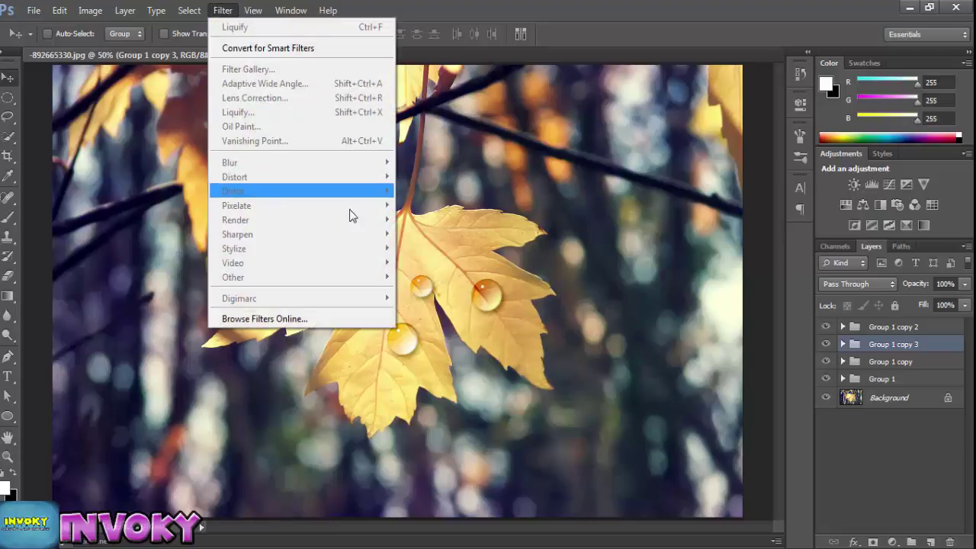
click(842, 344)
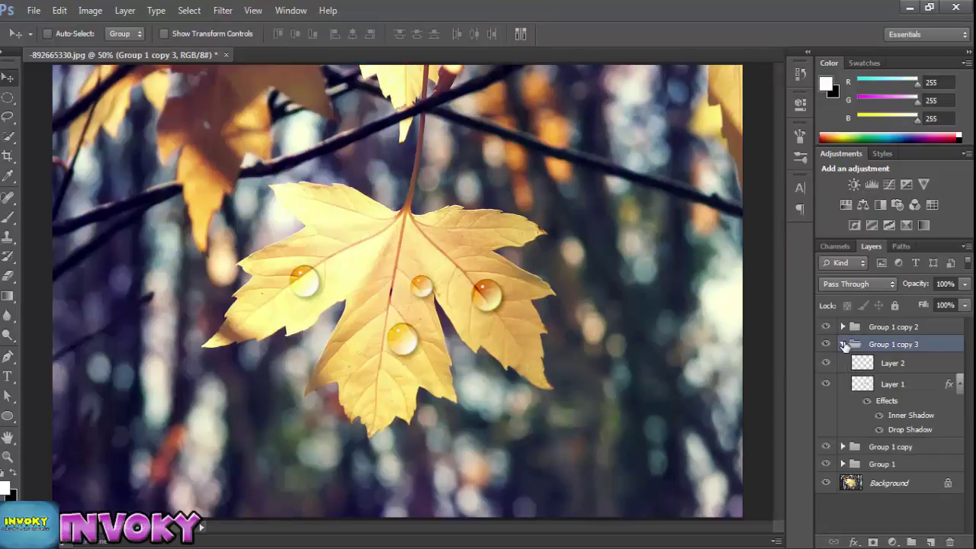
click(887, 385)
click(223, 10)
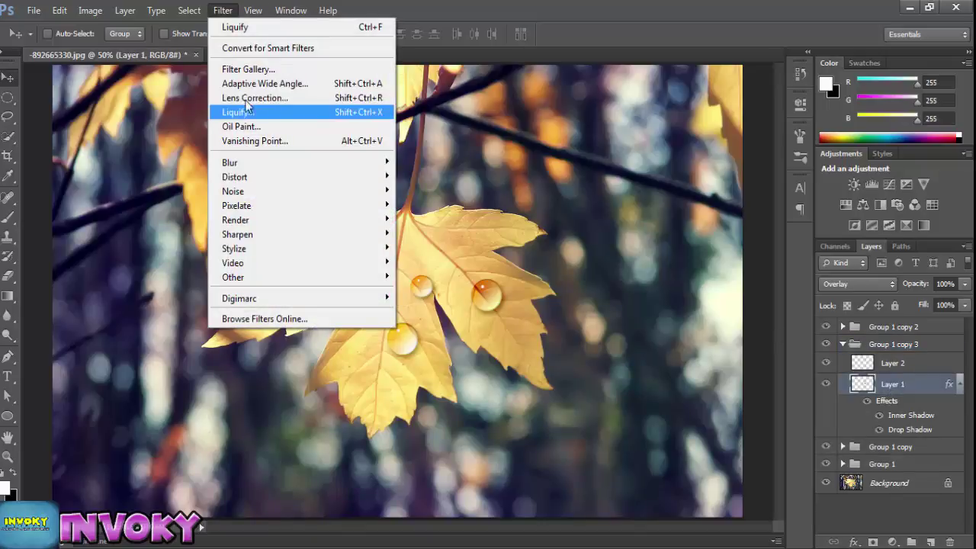
click(238, 112)
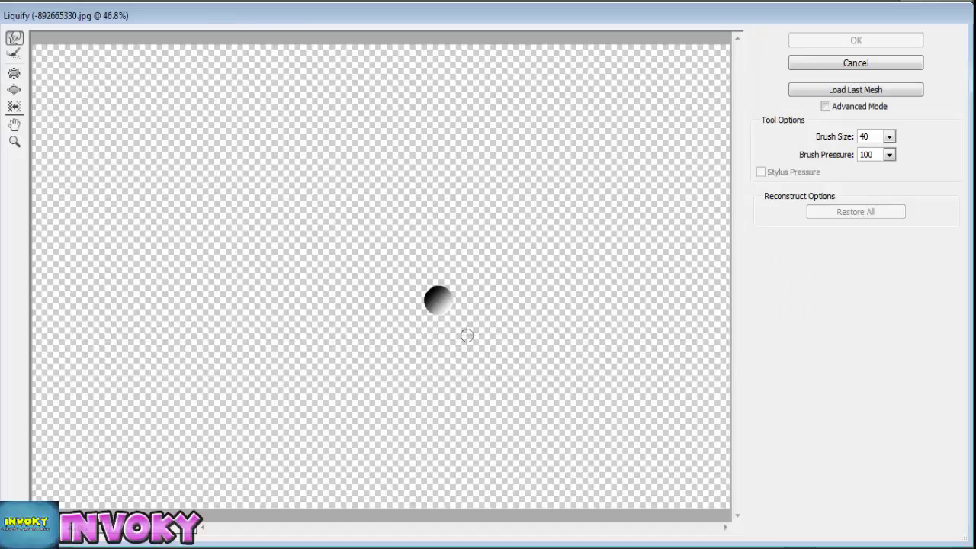
Step: Pull the right-lobe droplet's upper-right edge outward into a pointed tail with the Liquify warp brush at size 40, and apply the filter
key(ctrl+plus)
key(ctrl+plus)
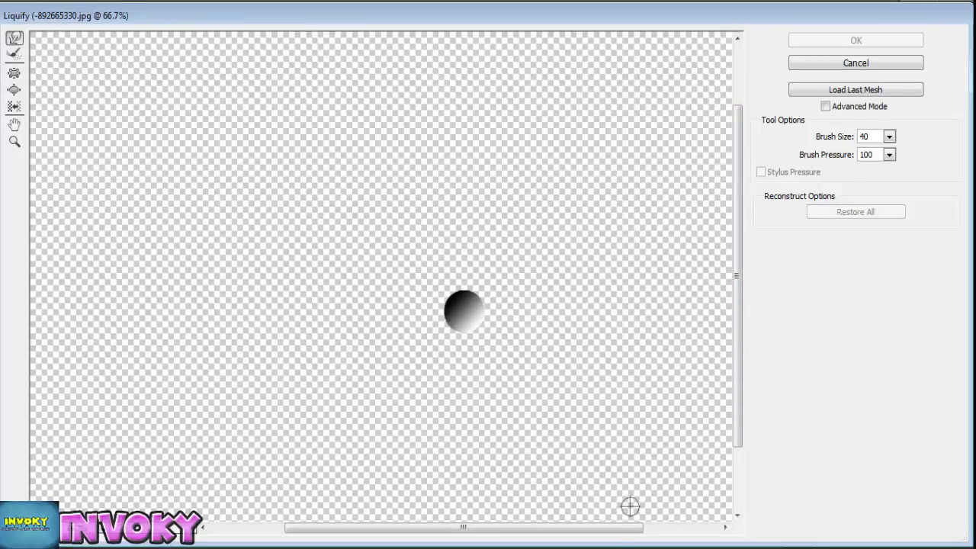
drag(619, 534, 639, 534)
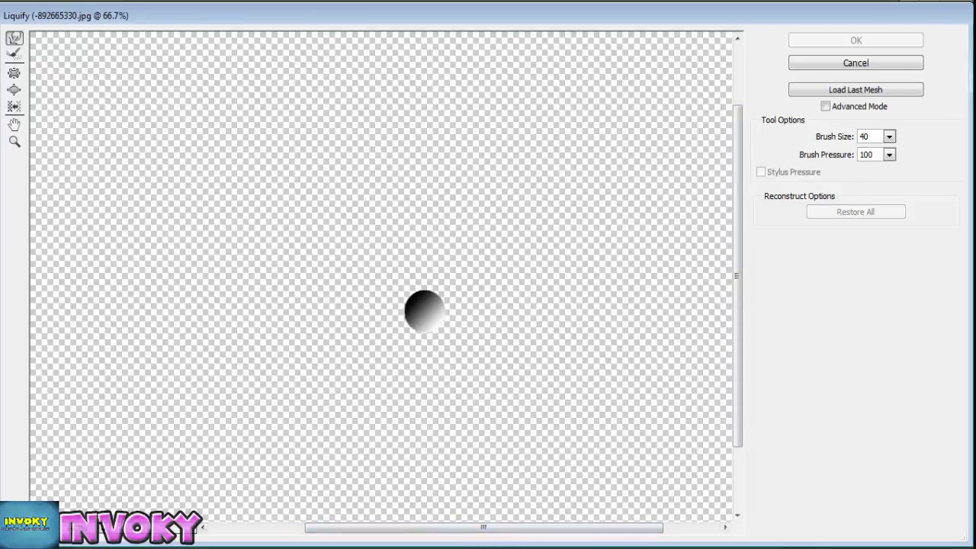
key(ctrl+plus)
key(ctrl+plus)
key(ctrl+plus)
key(ctrl+plus)
key(ctrl+minus)
key(ctrl+minus)
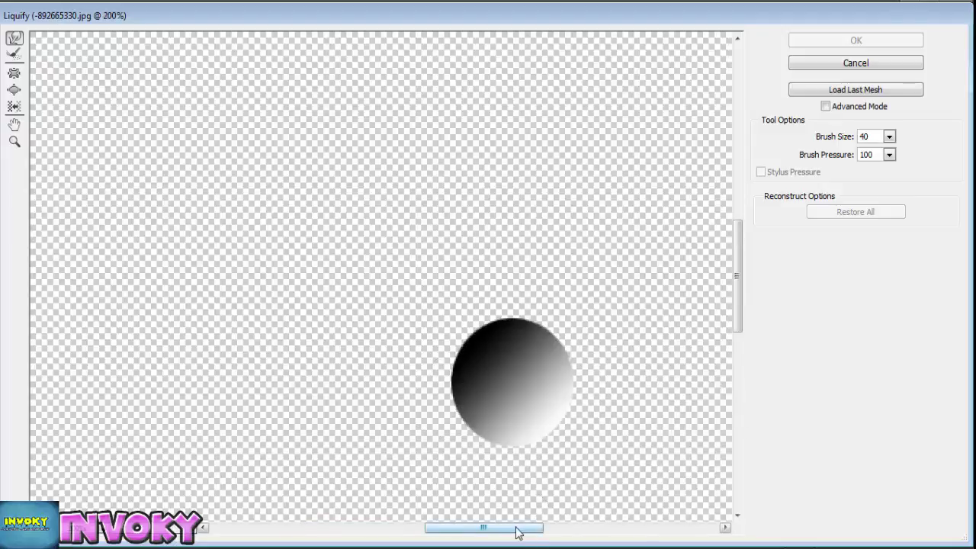
mouse_move(516, 529)
mouse_down()
mouse_move(556, 529)
mouse_move(523, 532)
mouse_up()
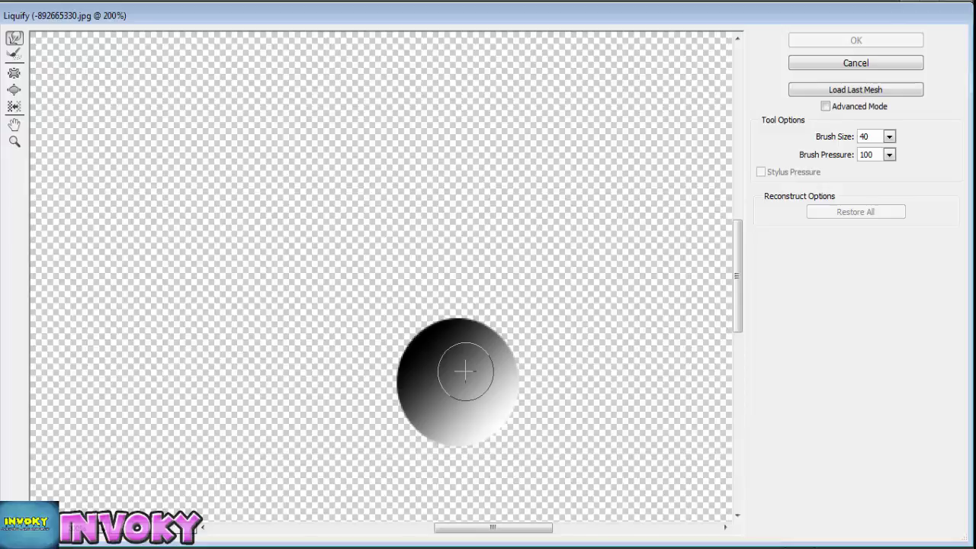
mouse_move(476, 367)
mouse_down()
mouse_move(464, 370)
mouse_move(537, 305)
mouse_up()
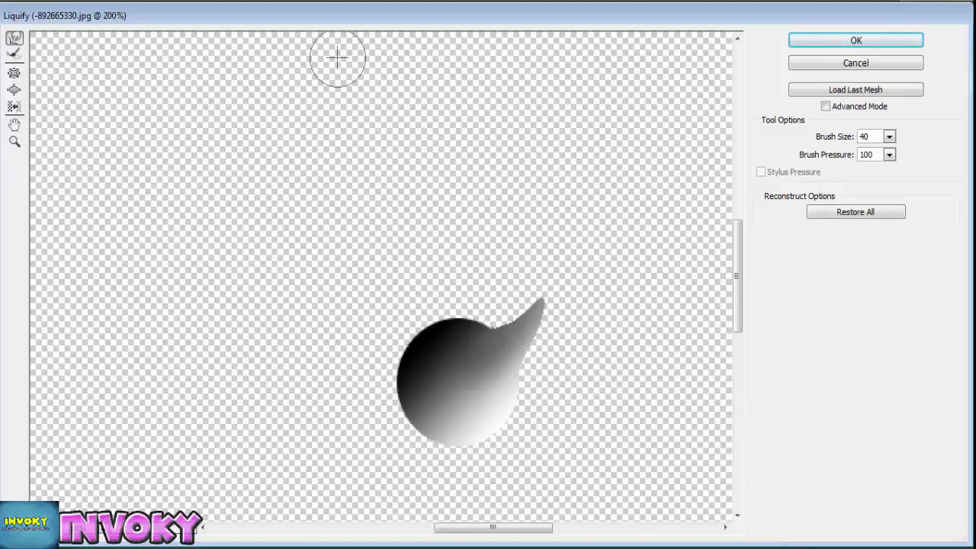
key(ctrl+z)
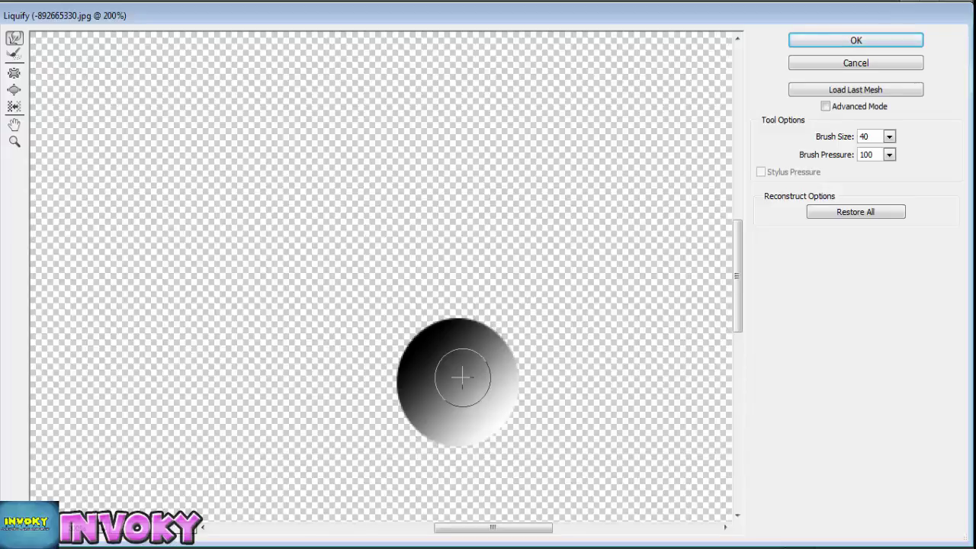
drag(462, 376, 520, 278)
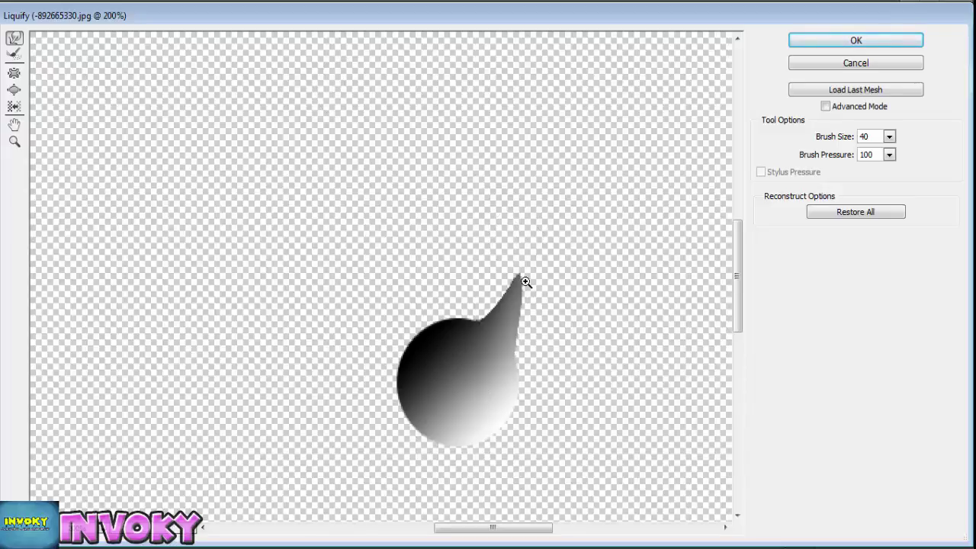
key(ctrl+z)
drag(463, 361, 527, 292)
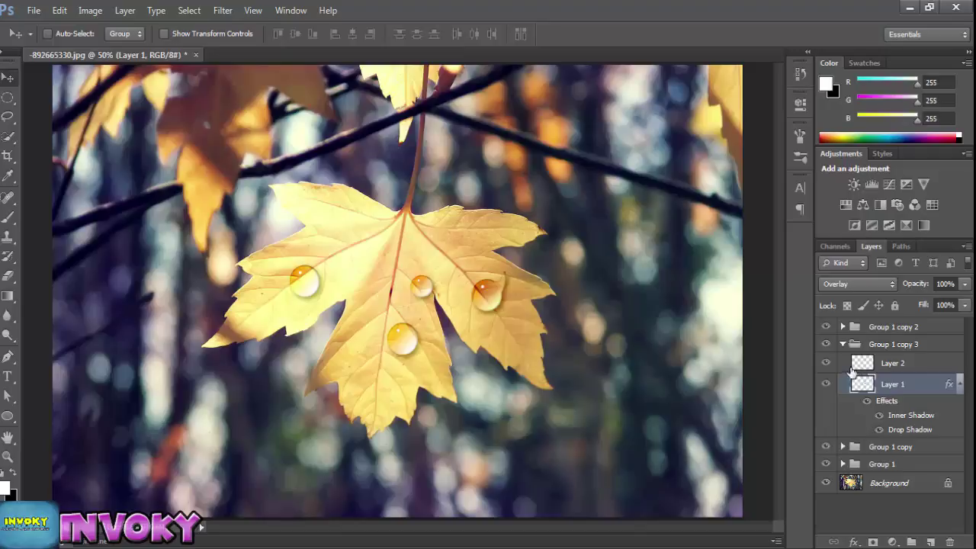
click(843, 345)
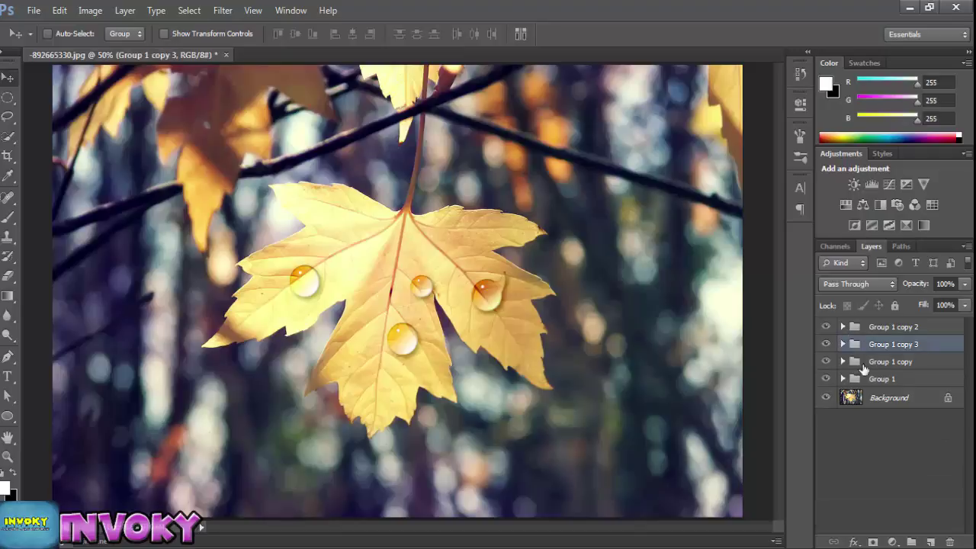
Step: Move Layer 1 of the Group 1 copy droplet slightly down on the leaf's lower middle lobe
click(843, 361)
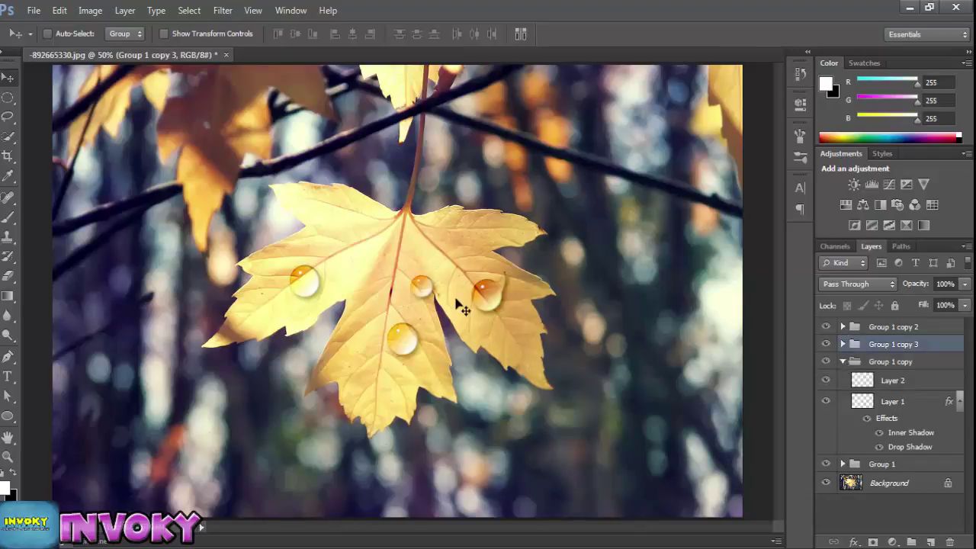
click(874, 401)
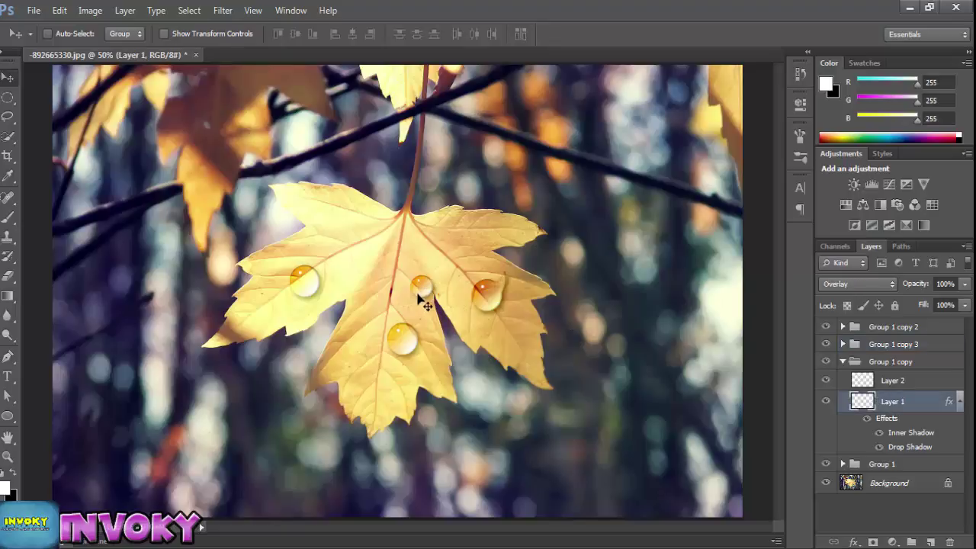
drag(422, 290, 406, 332)
key(ctrl+t)
key(Return)
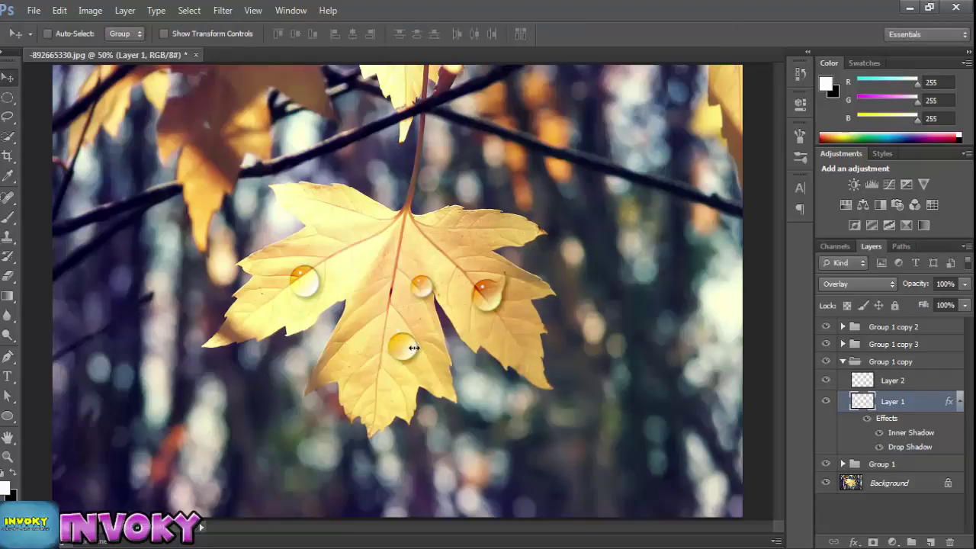
Step: Apply Liquify to Layer 1 of Group 1 copy, pulling the lower droplet's top edge upward into a short pointed tail
click(253, 10)
mouse_move(189, 9)
mouse_move(222, 10)
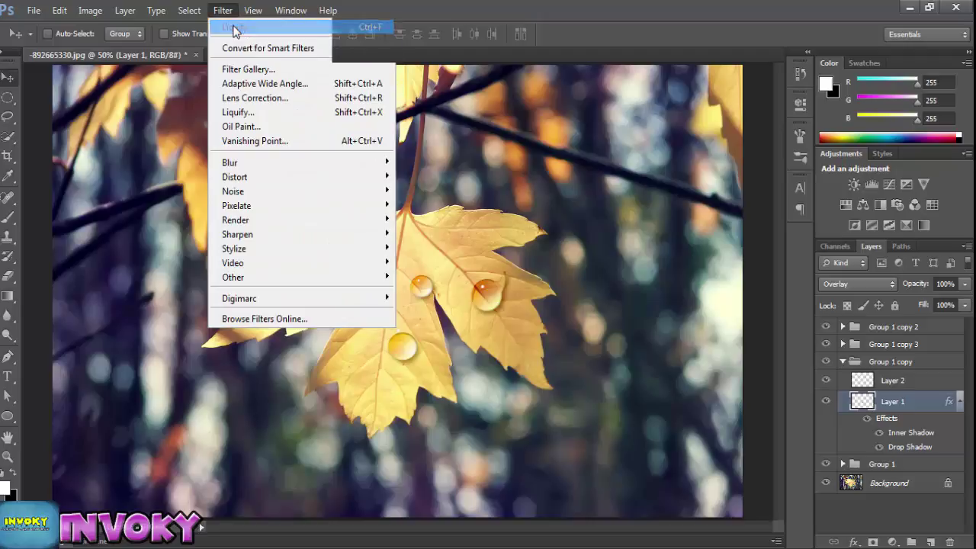
click(260, 27)
click(237, 10)
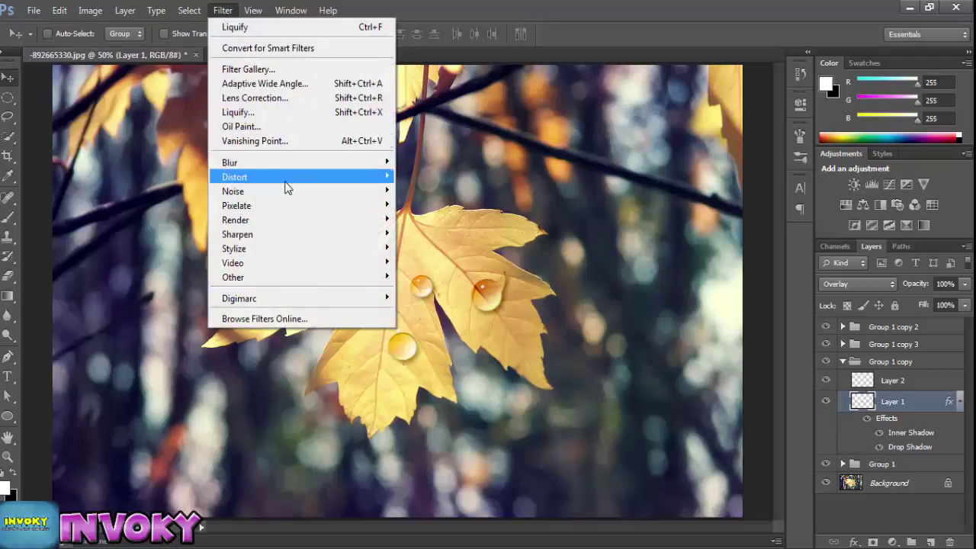
click(250, 113)
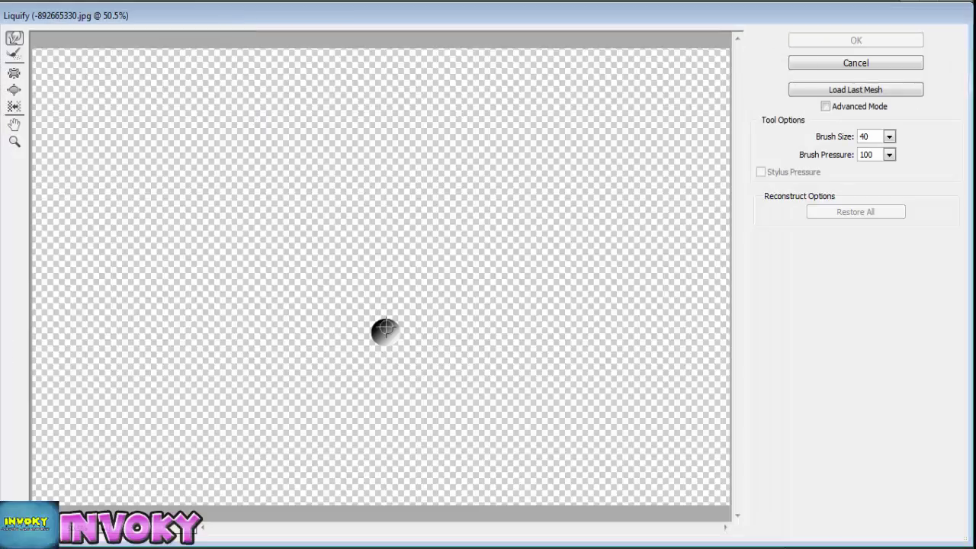
drag(385, 327, 393, 306)
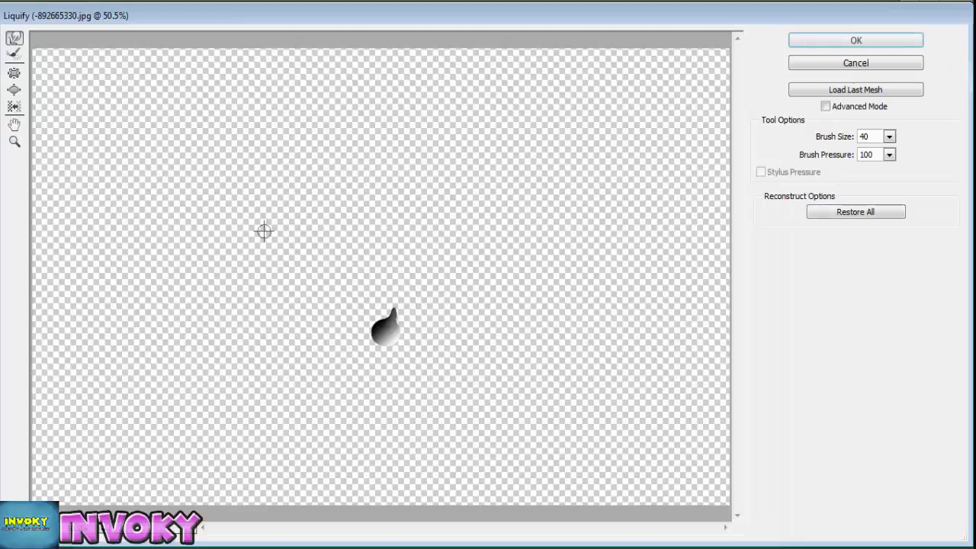
key(Return)
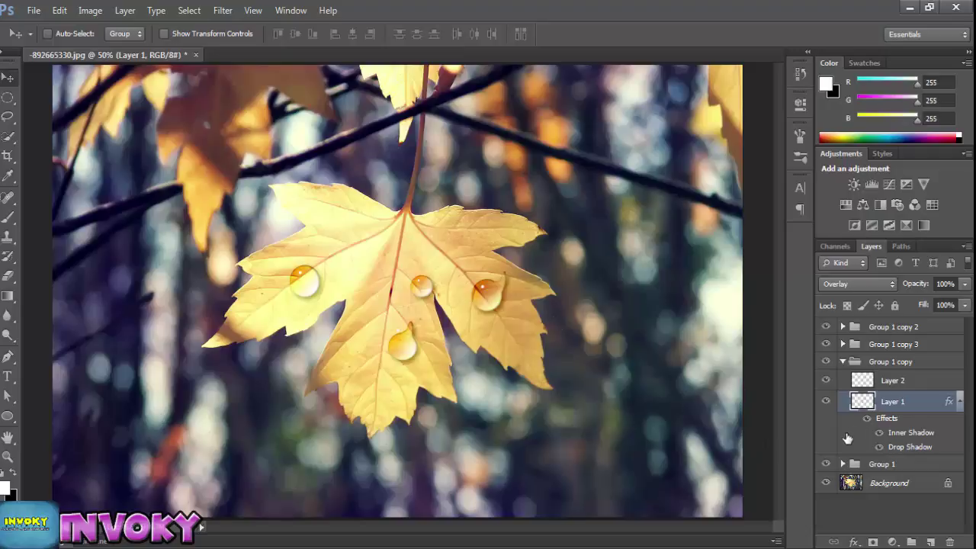
click(843, 362)
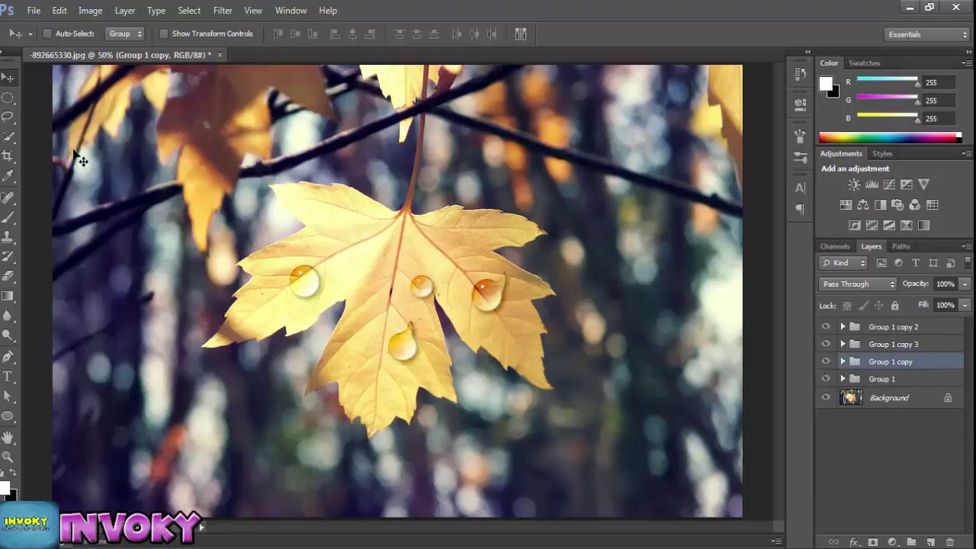
Step: Save the image as a JPEG copy named "water drop new" in the Autumn Leaves folder at Maximum quality 12
click(34, 10)
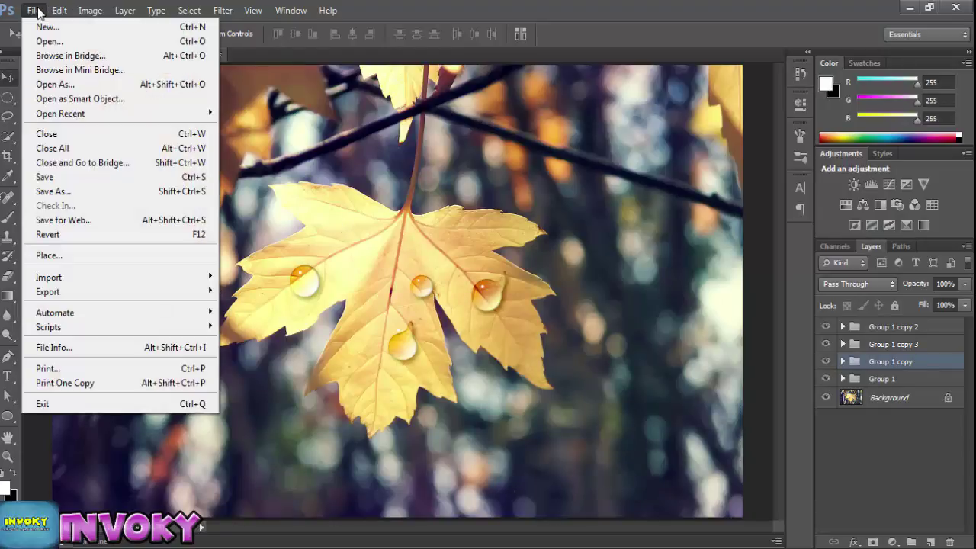
click(54, 191)
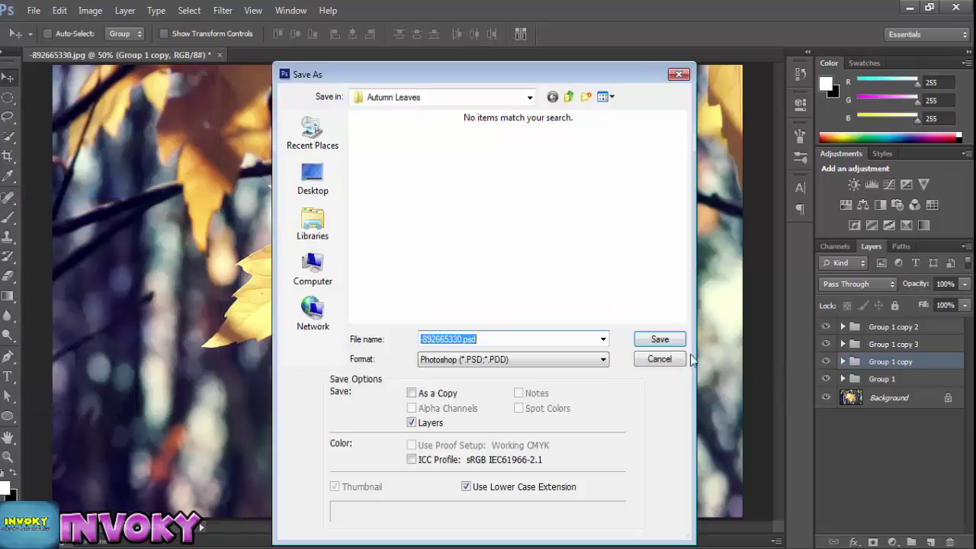
click(570, 358)
click(476, 457)
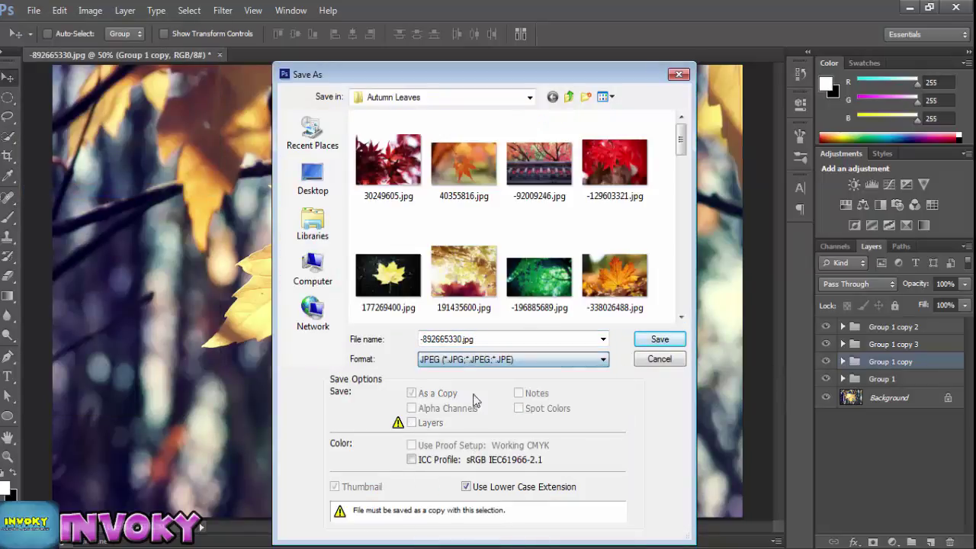
double_click(460, 339)
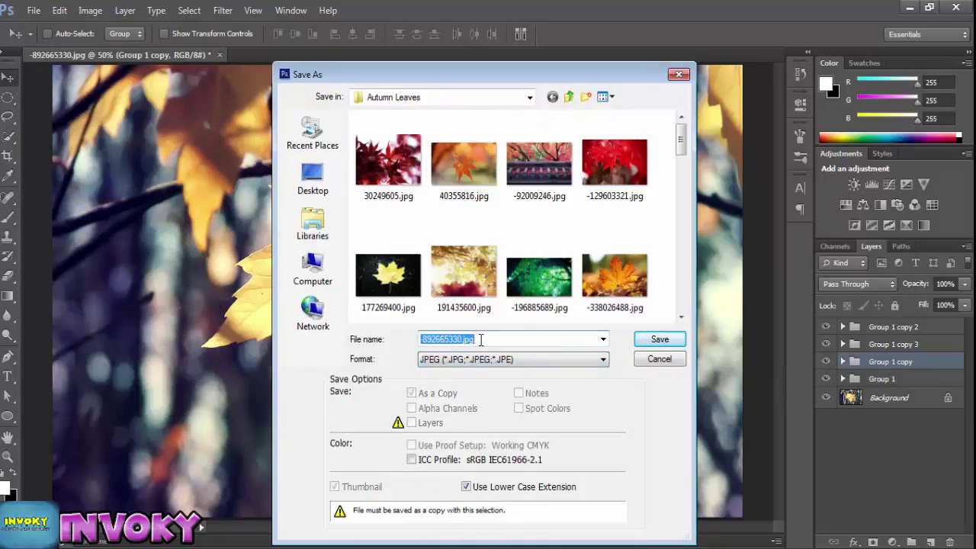
text(water d)
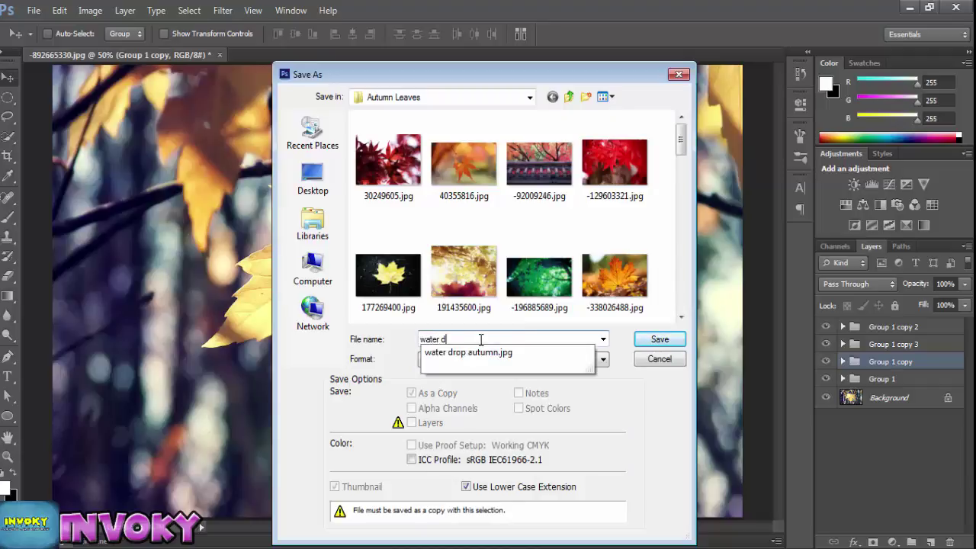
text(rop new)
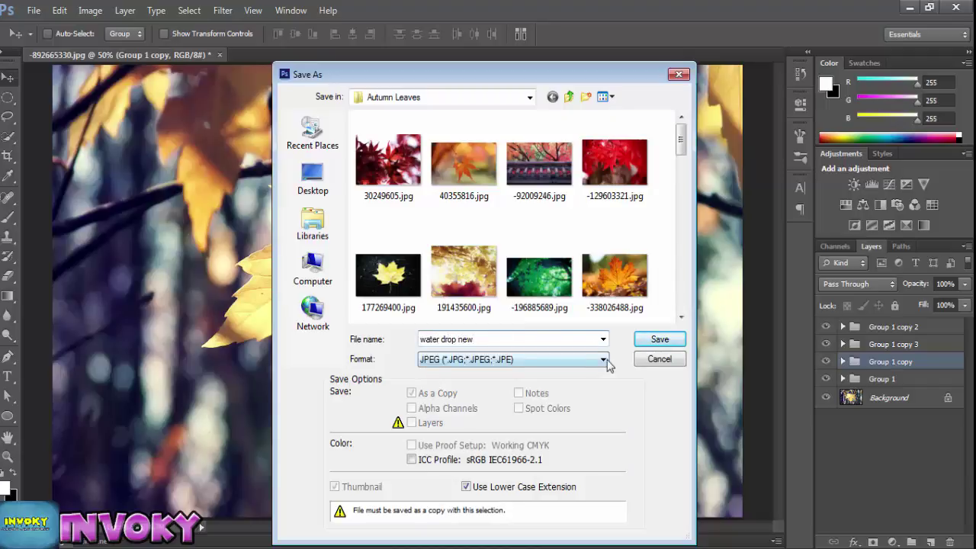
key(Return)
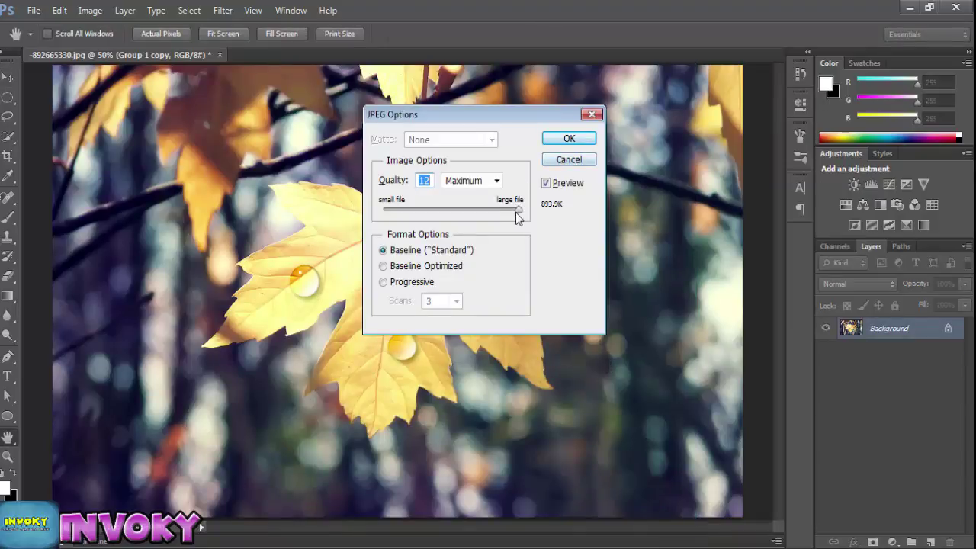
click(570, 143)
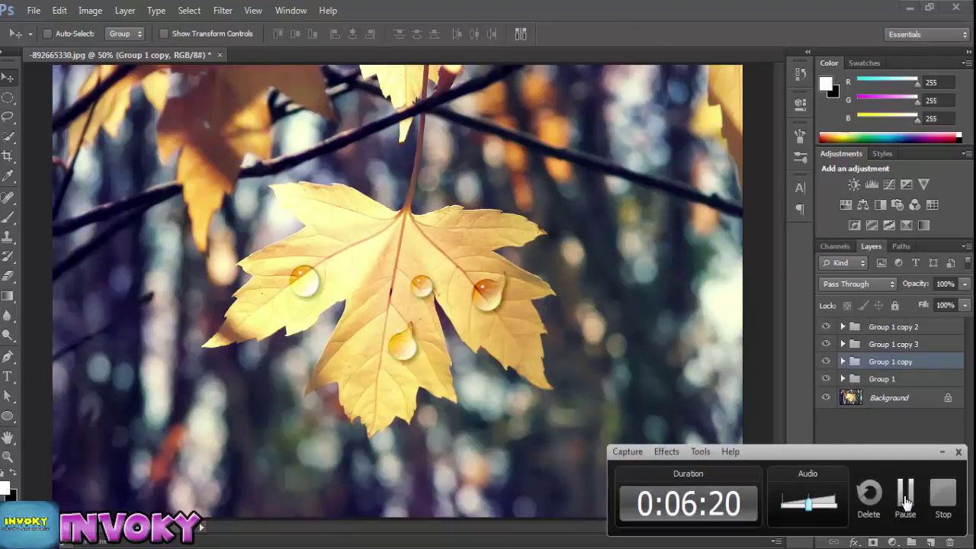
click(907, 495)
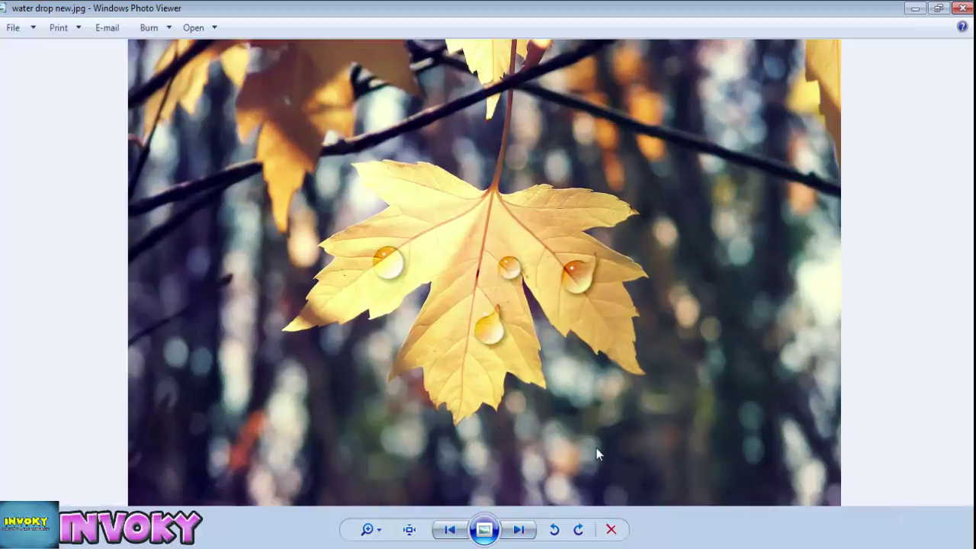
Step: Examine the droplets in water drop autumn.jpg up close in Windows Photo Viewer, and return to the full image
click(450, 531)
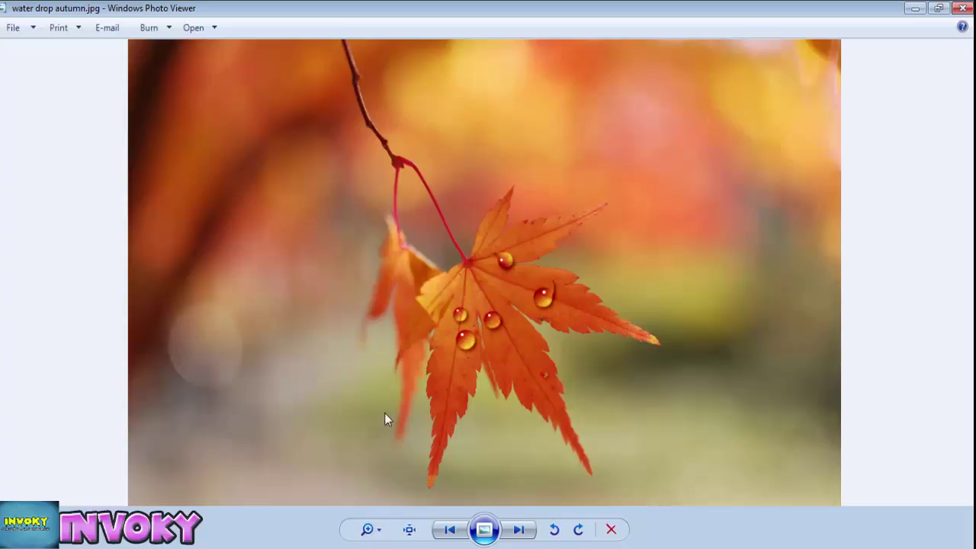
click(368, 529)
mouse_move(375, 526)
mouse_down()
mouse_move(375, 483)
mouse_move(375, 521)
mouse_up()
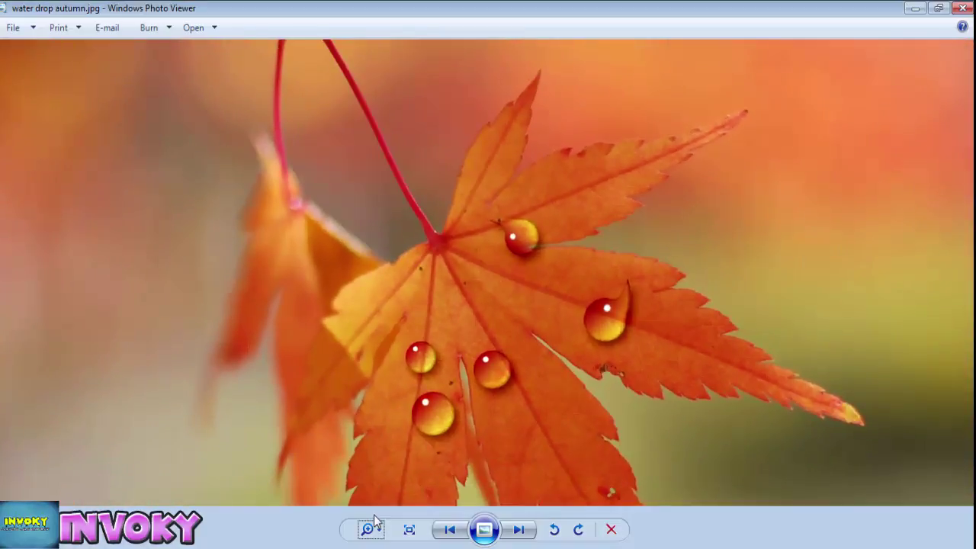
drag(517, 405, 444, 358)
drag(485, 329, 451, 357)
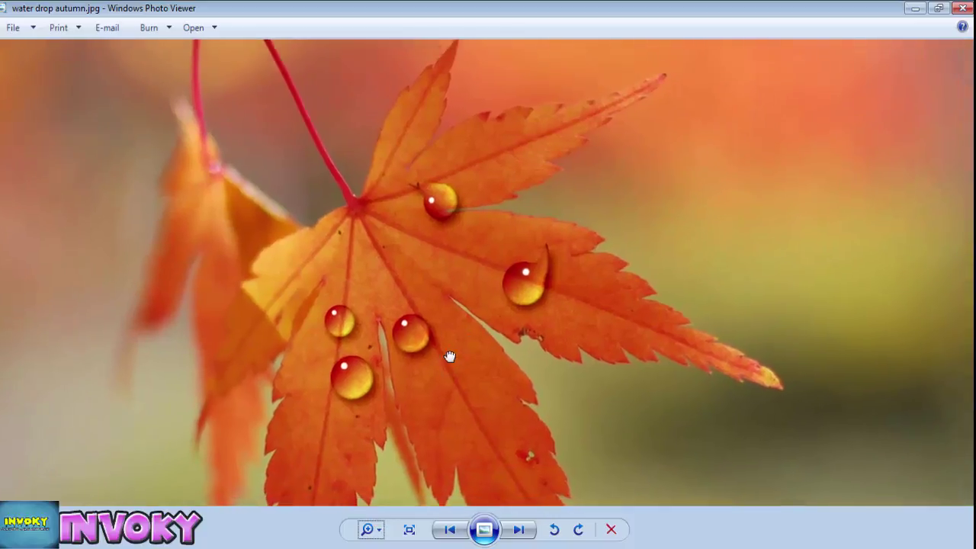
click(372, 532)
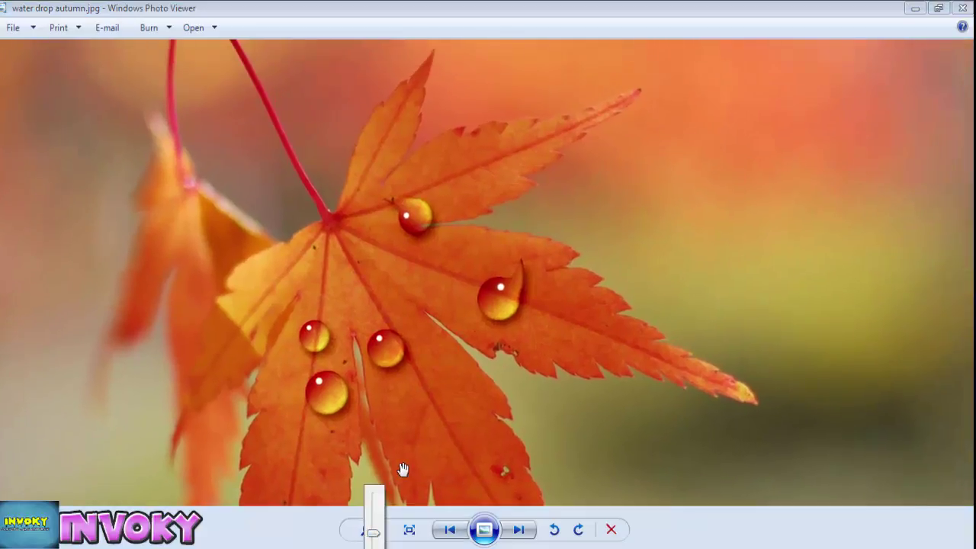
drag(374, 529, 374, 523)
click(374, 505)
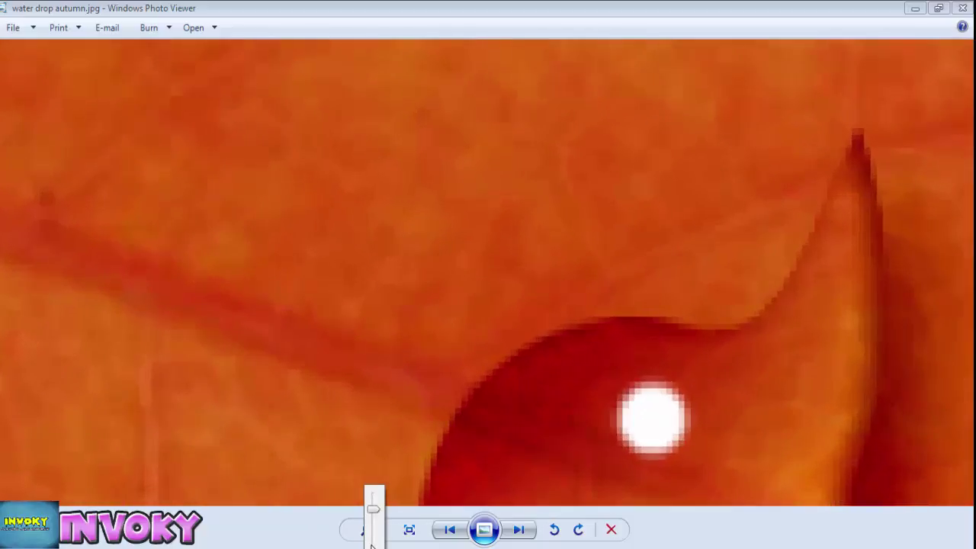
click(373, 513)
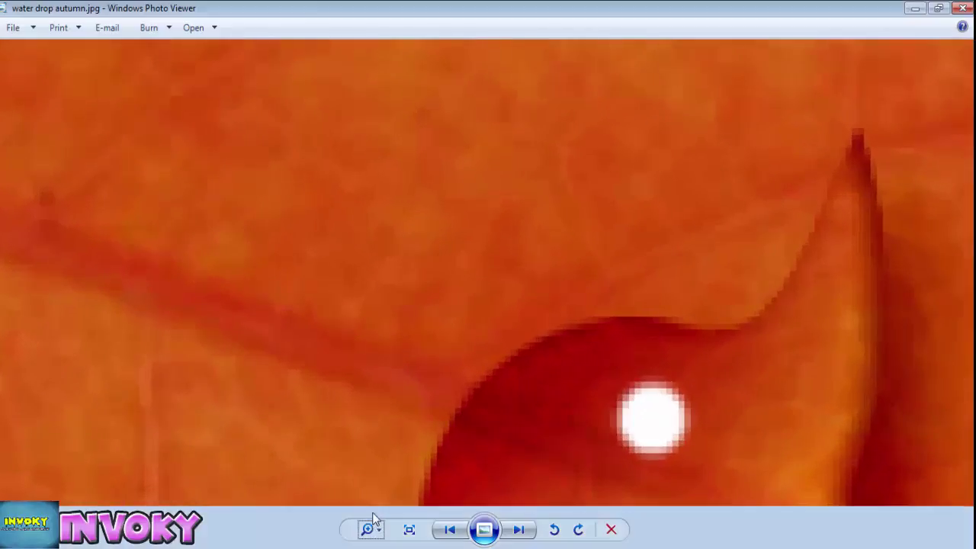
click(374, 536)
drag(374, 531, 374, 544)
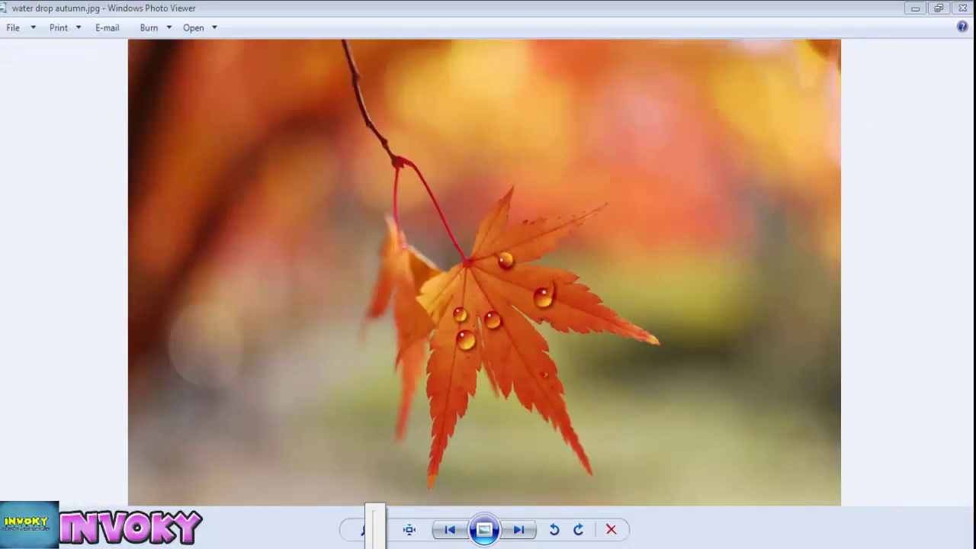
click(573, 278)
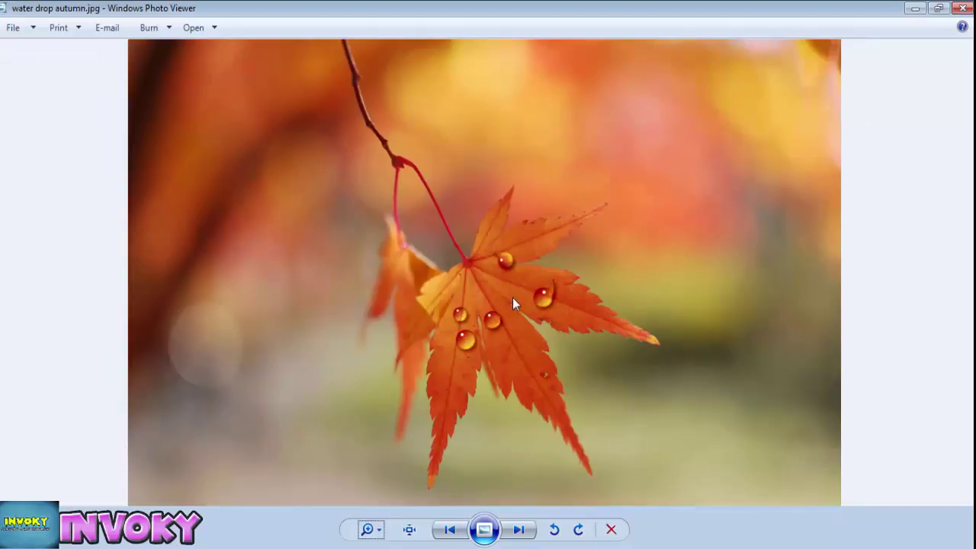